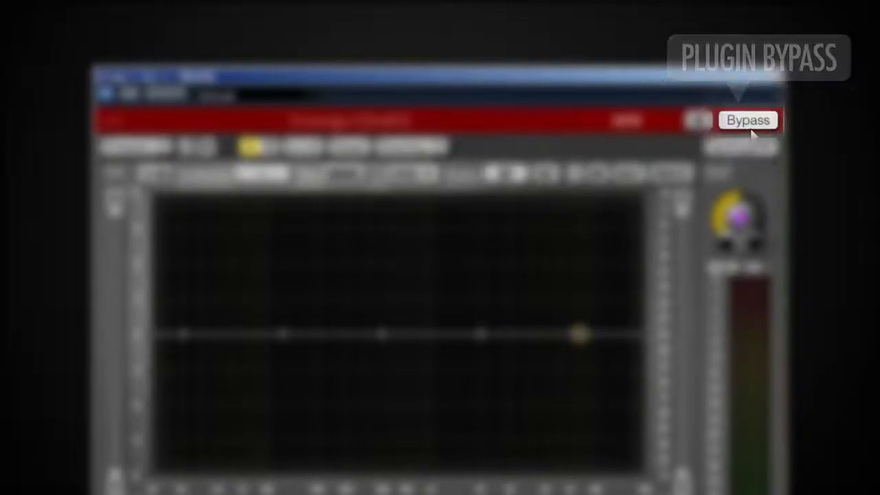
# Step: Bypass the equalizer plugin and re-enable it
pyautogui.click(748, 120)
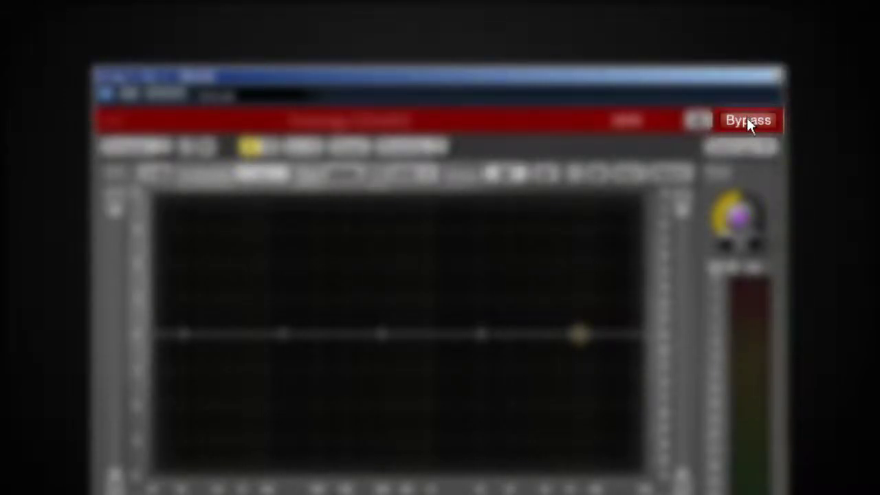
pyautogui.click(746, 120)
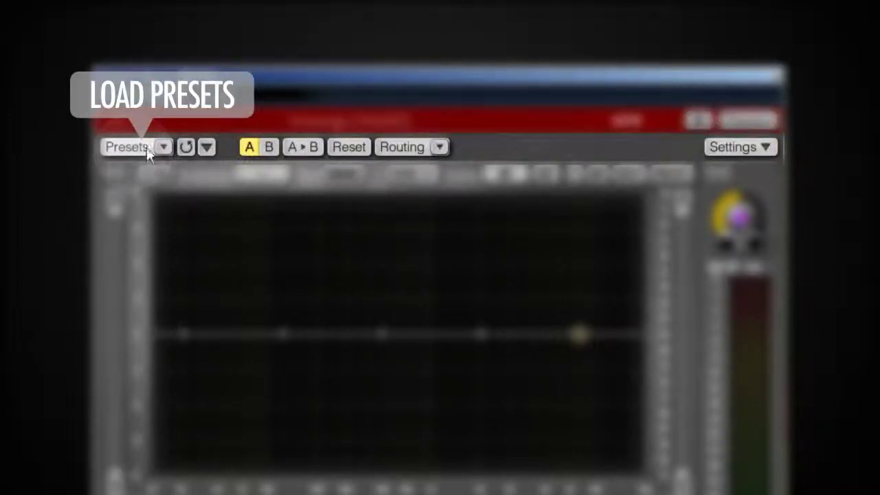
# Step: Undo the last change and choose a different oversampling factor for the plugin
pyautogui.click(186, 147)
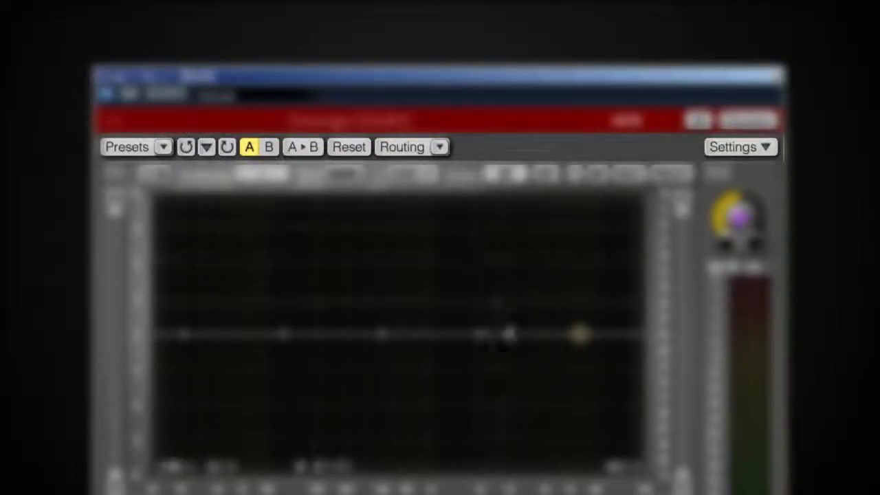
pyautogui.click(699, 123)
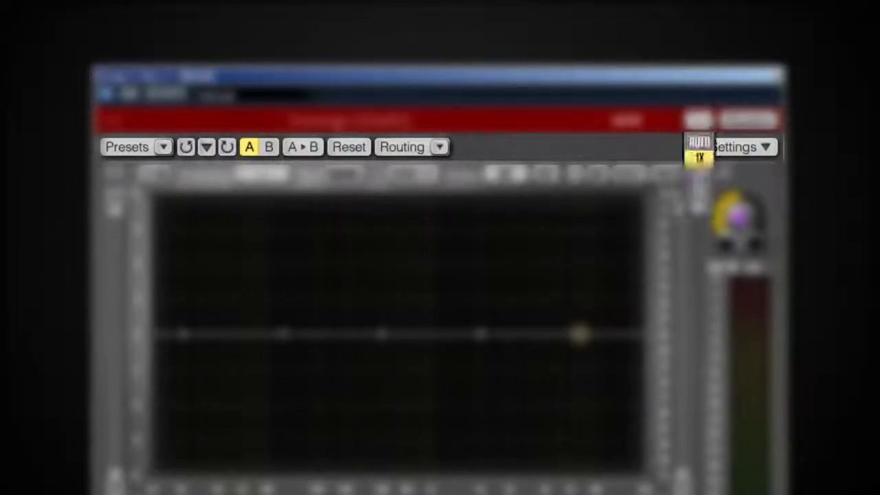
pyautogui.click(698, 157)
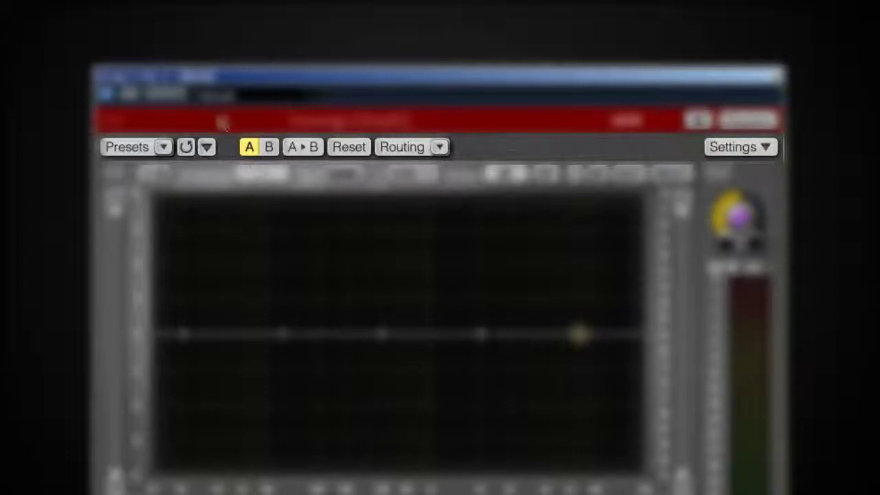
# Step: Browse the undo history from its start down to the most recent entry
pyautogui.click(211, 145)
pyautogui.moveTo(405, 284); pyautogui.dragTo(432, 110)
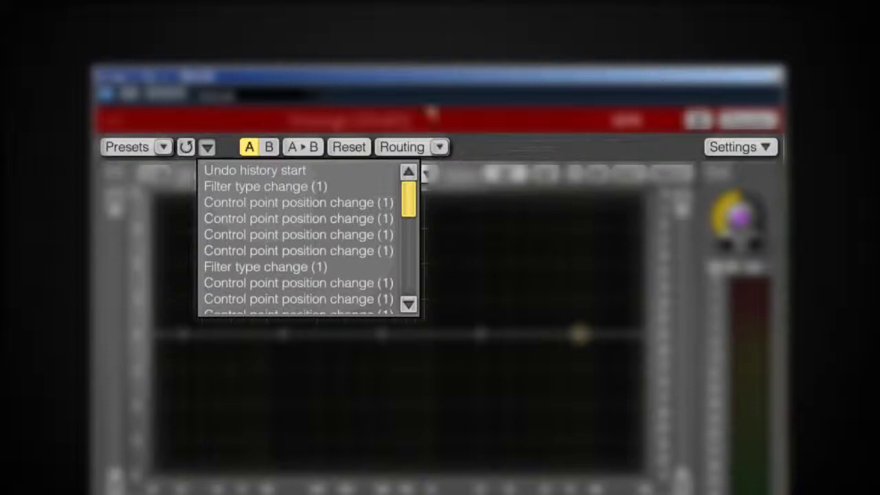
pyautogui.moveTo(409, 199); pyautogui.dragTo(416, 310)
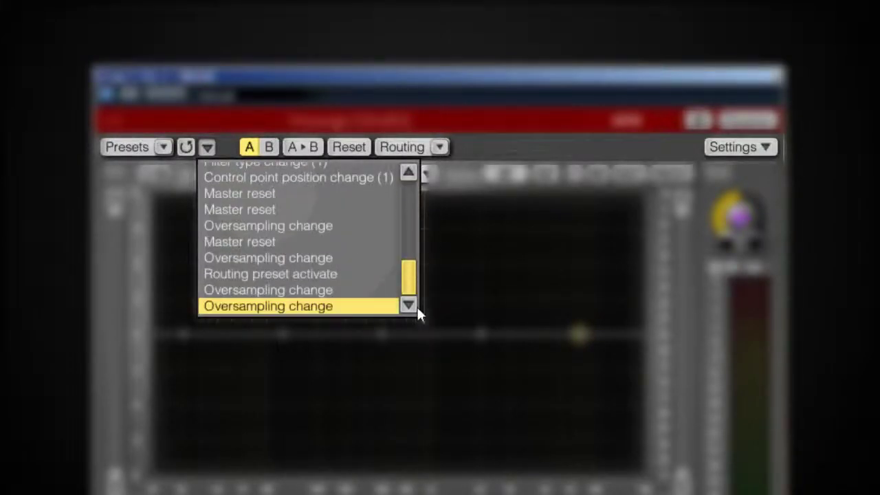
# Step: Compare the EQ curves of slots A and B by alternating between them, ending on A
pyautogui.click(255, 160)
pyautogui.click(269, 148)
pyautogui.click(252, 148)
pyautogui.click(255, 150)
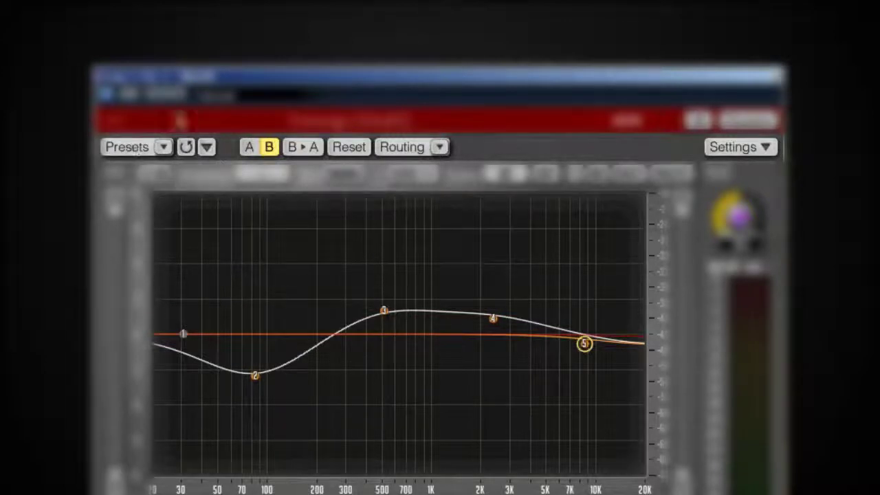
pyautogui.click(249, 149)
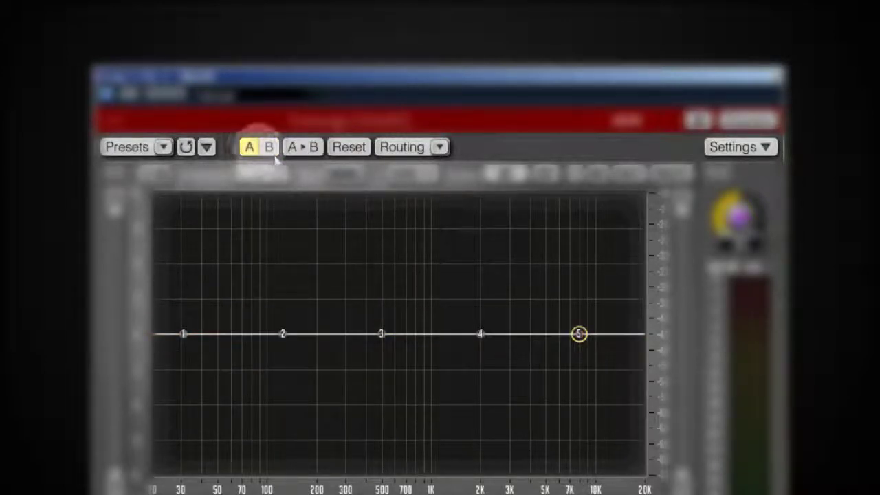
pyautogui.click(269, 148)
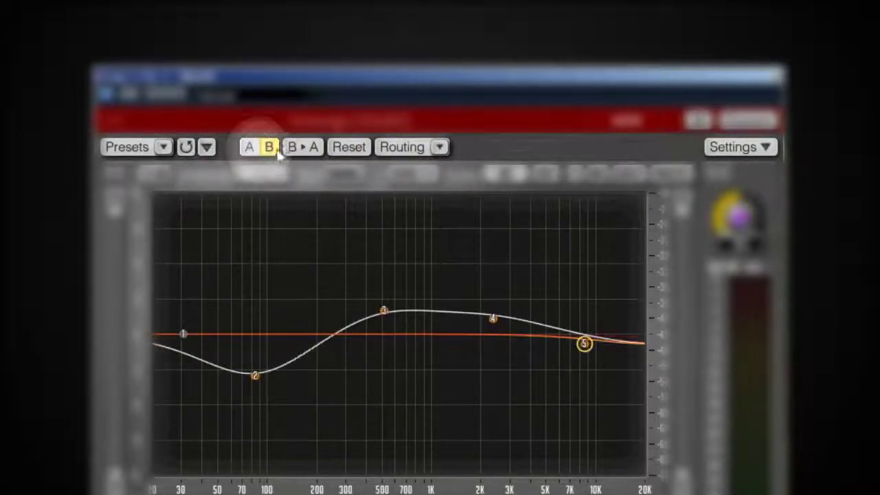
pyautogui.click(249, 148)
pyautogui.click(268, 148)
pyautogui.click(249, 148)
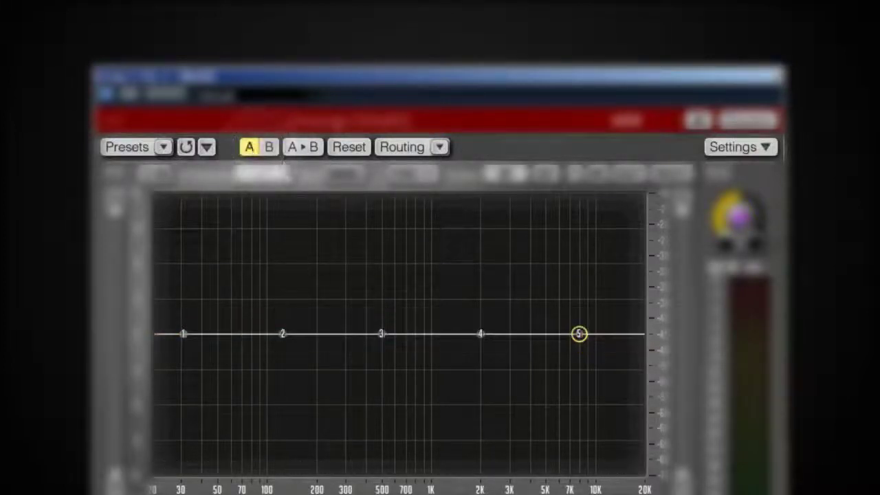
# Step: In slot A, boost band 2 to about 3.1 dB near 105 Hz and cut band 4 between 4 and 5 kHz
pyautogui.moveTo(284, 333); pyautogui.dragTo(269, 296)
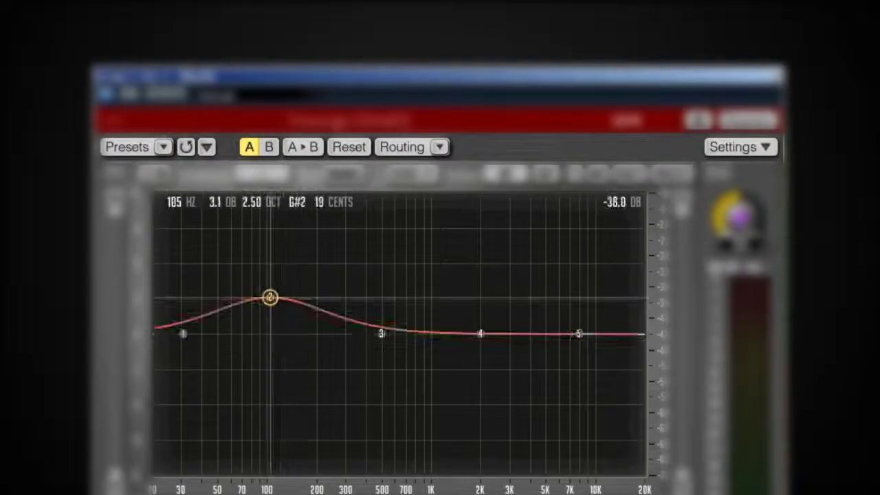
pyautogui.moveTo(481, 334); pyautogui.dragTo(536, 365)
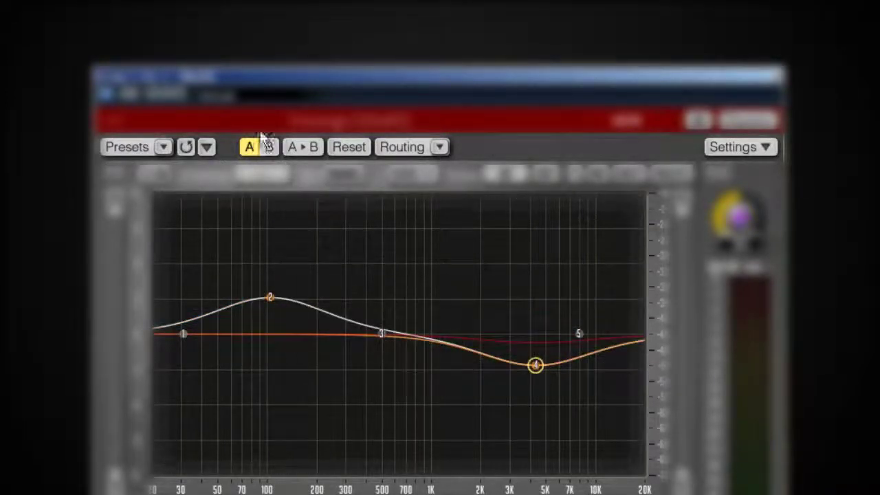
# Step: Copy slot B's settings to A, and in A lower band 4 to about 0 dB and band 5 to about -2.1 dB
pyautogui.click(268, 148)
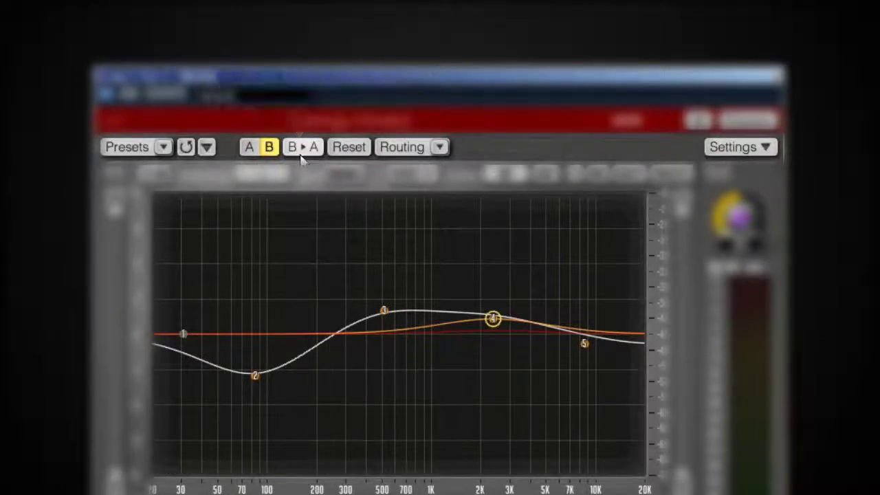
pyautogui.click(250, 148)
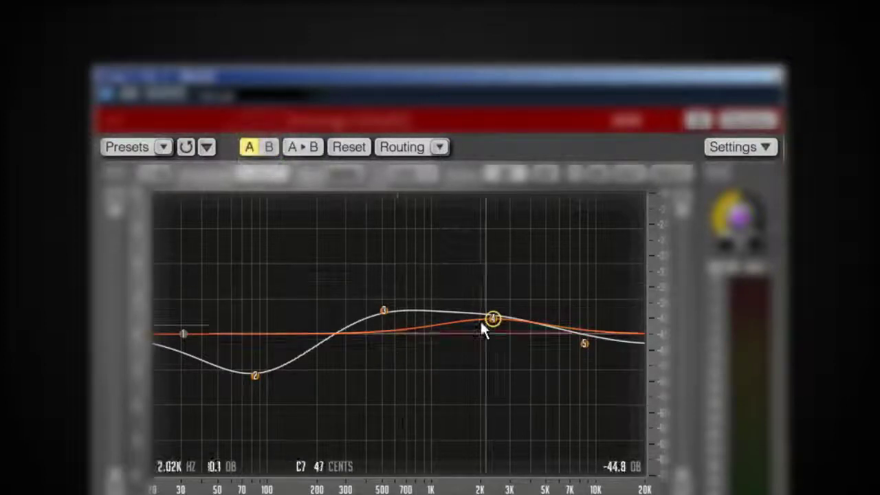
pyautogui.moveTo(492, 320); pyautogui.dragTo(495, 336)
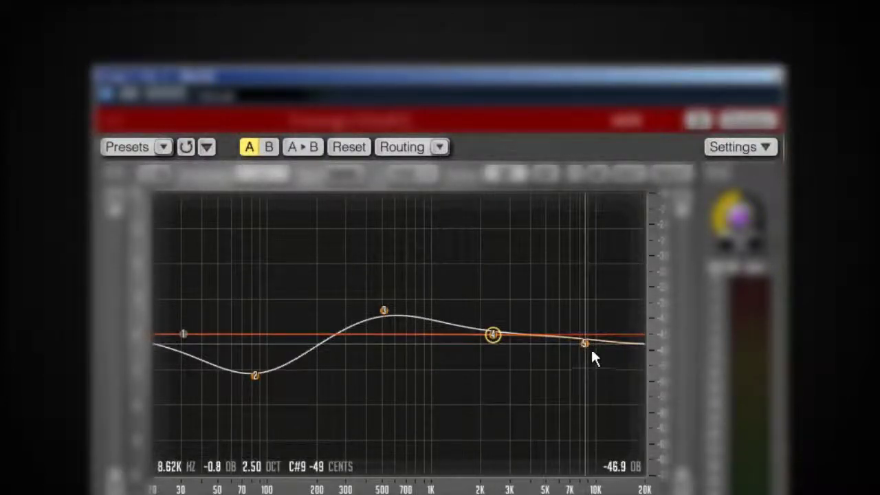
pyautogui.moveTo(584, 344); pyautogui.dragTo(585, 358)
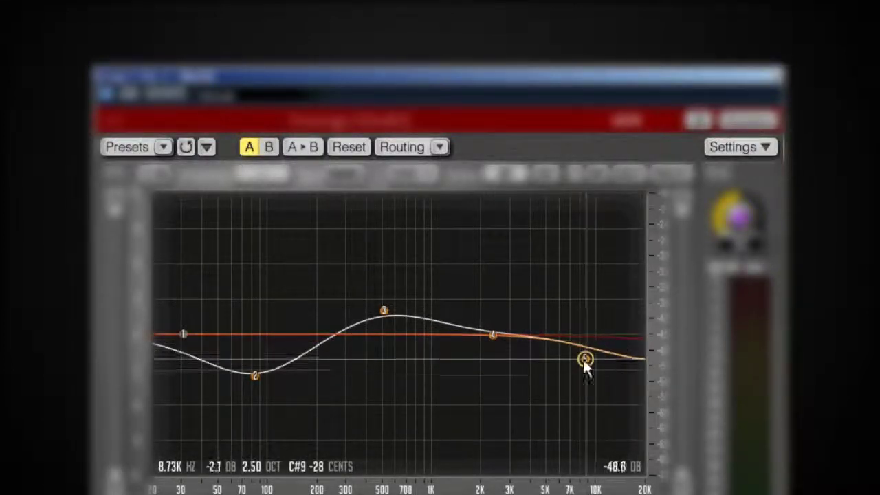
# Step: Compare the curves of slots A and B, and reset slot B to a flat response
pyautogui.click(269, 149)
pyautogui.click(250, 148)
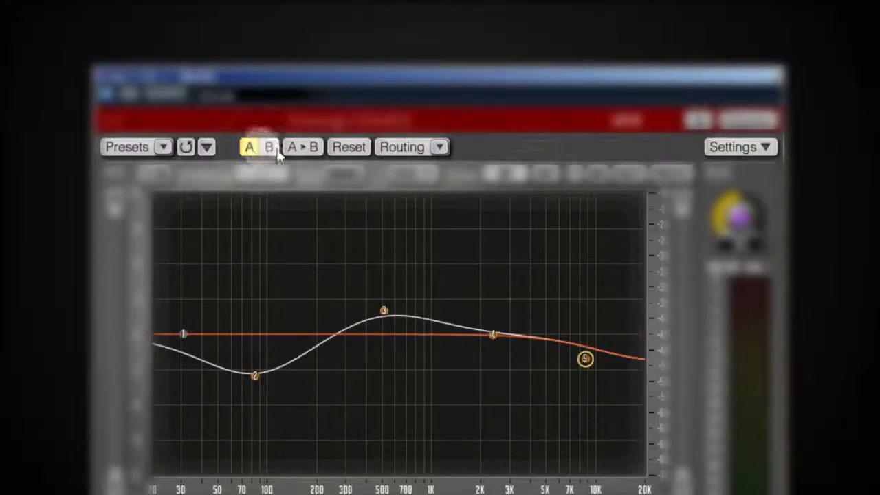
pyautogui.click(269, 148)
pyautogui.click(331, 148)
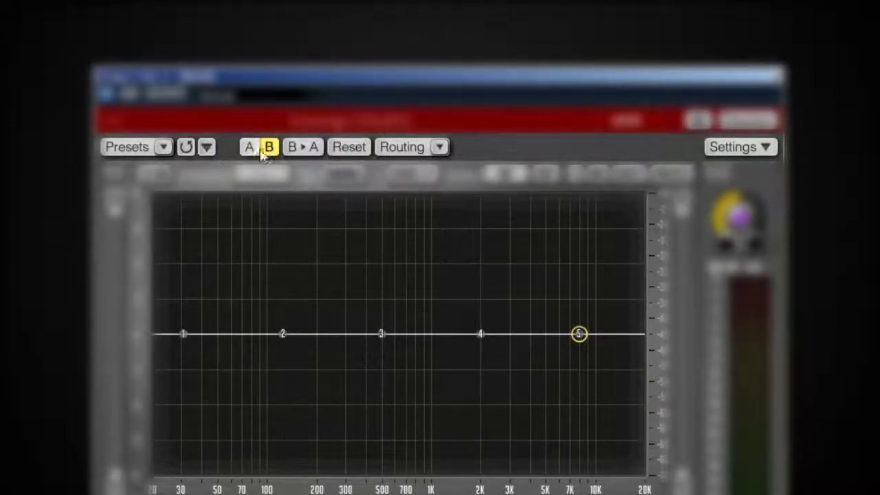
pyautogui.click(704, 125)
pyautogui.click(707, 128)
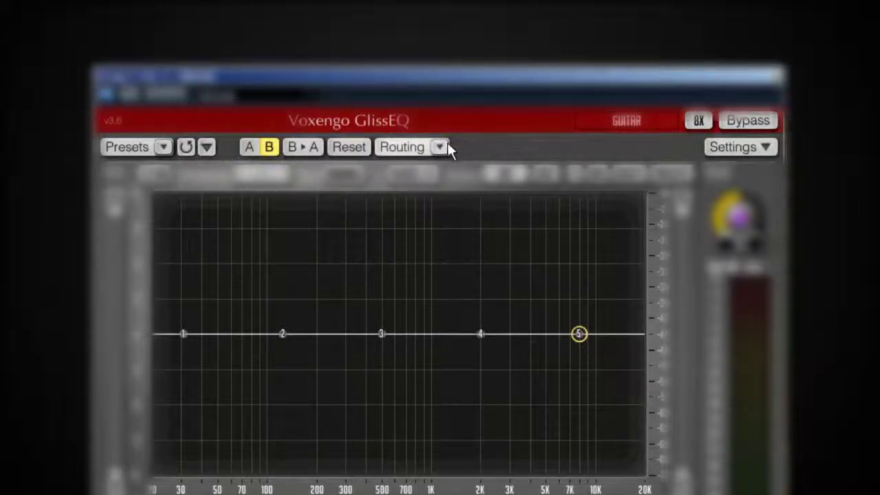
# Step: Apply the Mid-Side Stereo routing preset and return to Default Stereo
pyautogui.click(440, 147)
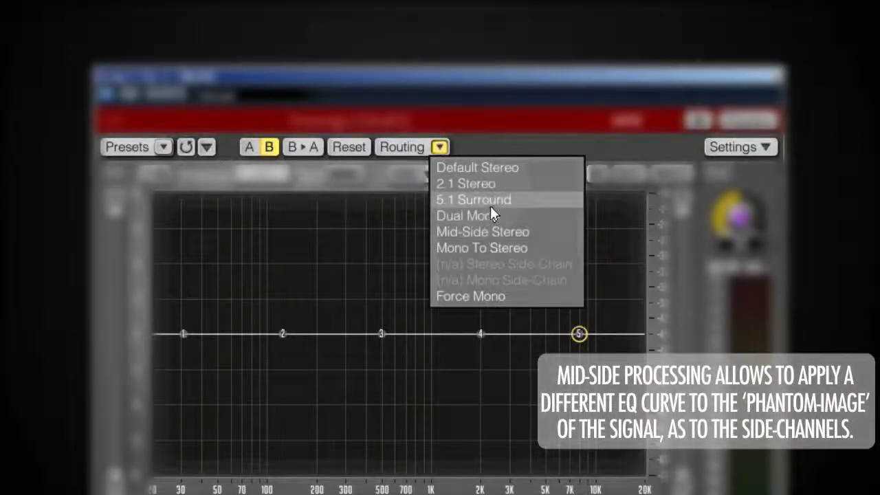
pyautogui.click(508, 233)
pyautogui.click(440, 147)
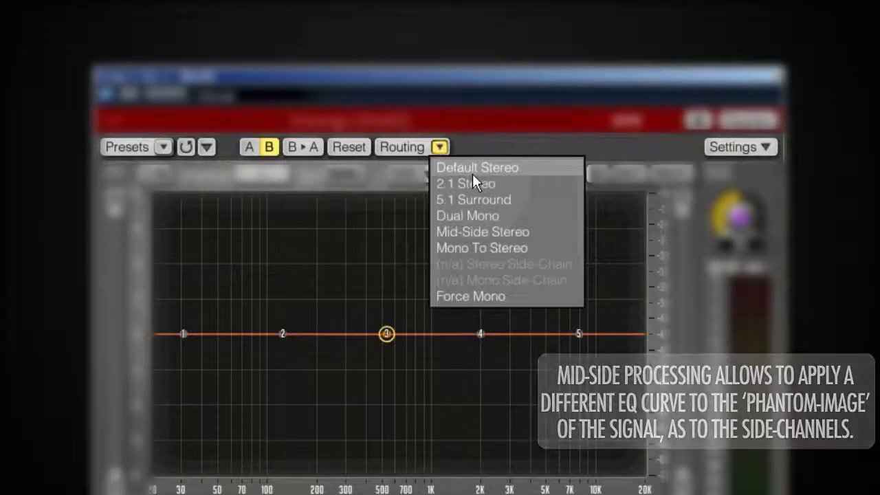
pyautogui.click(473, 173)
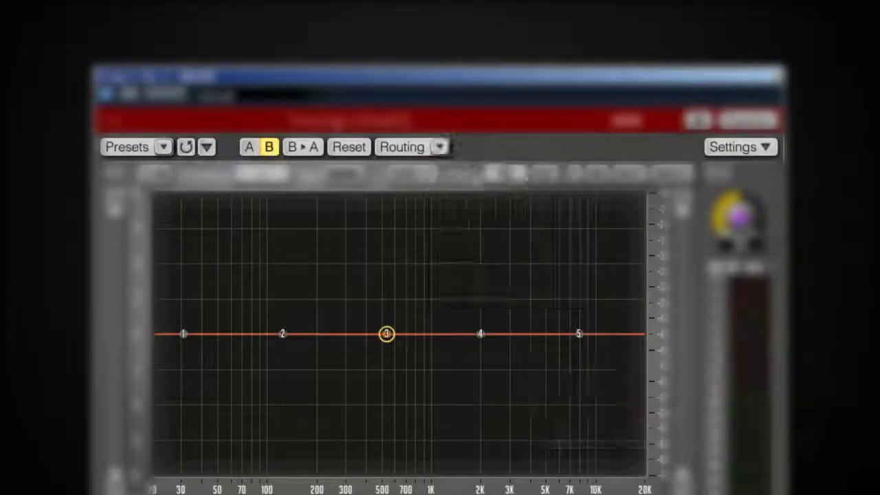
# Step: Open the plugin settings and preview the cream, red and green color schemes, returning to the grey one with the red header
pyautogui.click(756, 152)
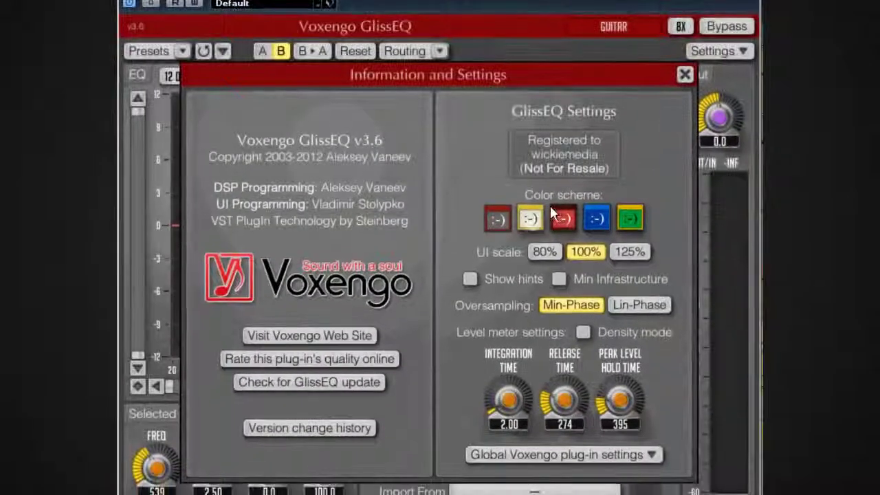
pyautogui.click(544, 270)
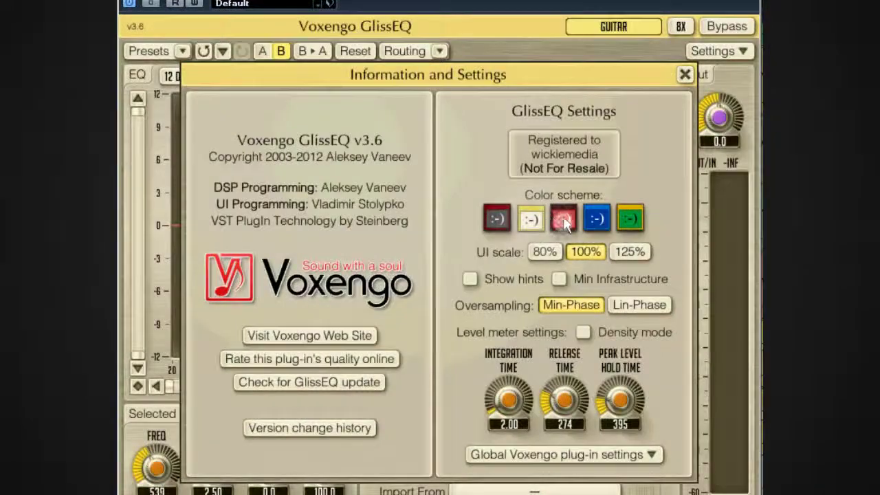
pyautogui.click(564, 219)
pyautogui.click(630, 219)
pyautogui.click(505, 215)
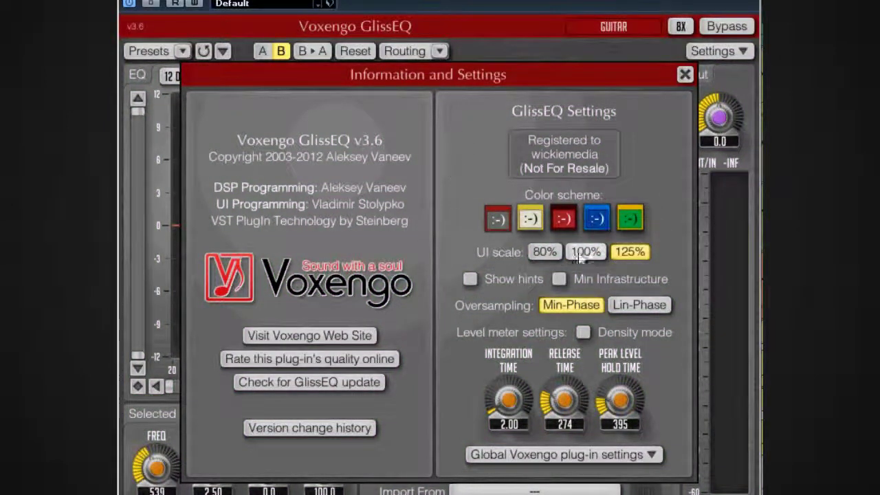
# Step: Raise the level meter's peak level hold time to about 580 and close the settings
pyautogui.moveTo(620, 400); pyautogui.dragTo(620, 379)
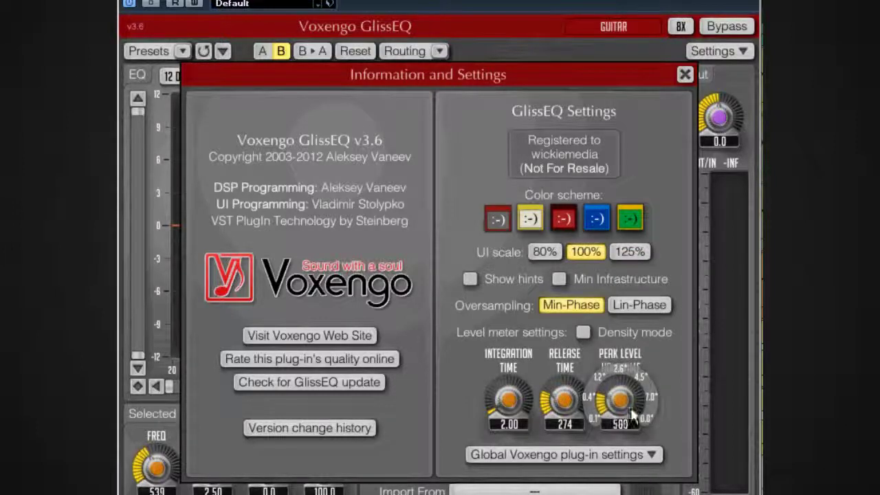
pyautogui.click(685, 73)
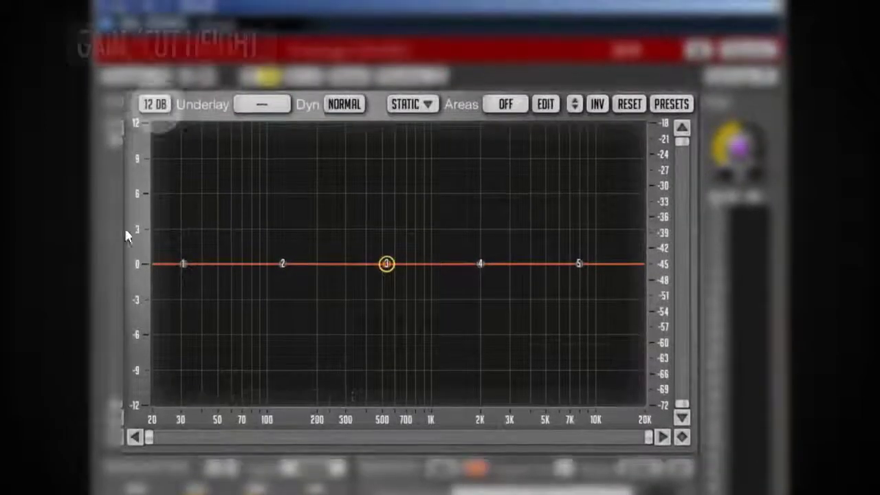
# Step: Set the EQ display's gain range to 3 dB and boost band 3 to the full 3 dB near 400 Hz
pyautogui.click(160, 111)
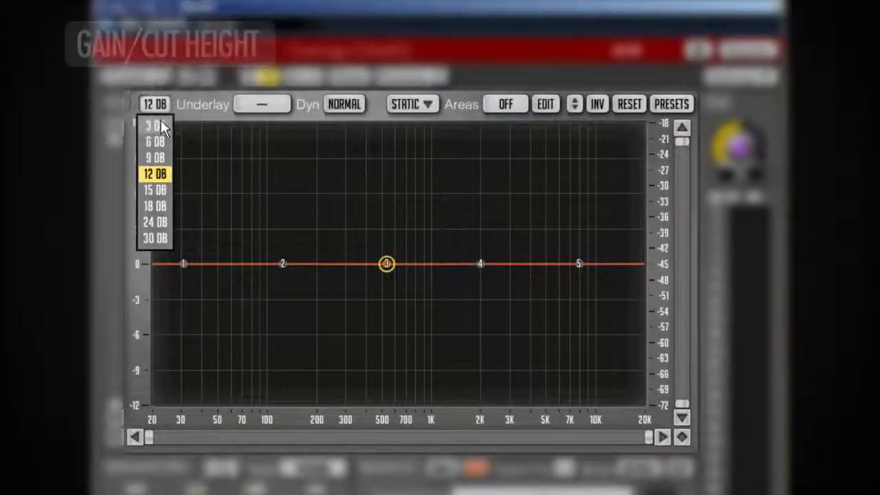
pyautogui.click(160, 125)
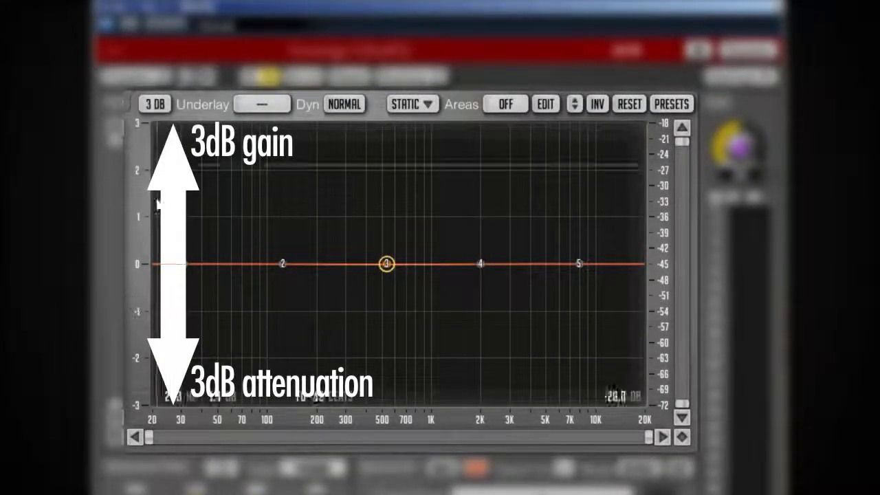
pyautogui.moveTo(386, 263); pyautogui.dragTo(365, 124)
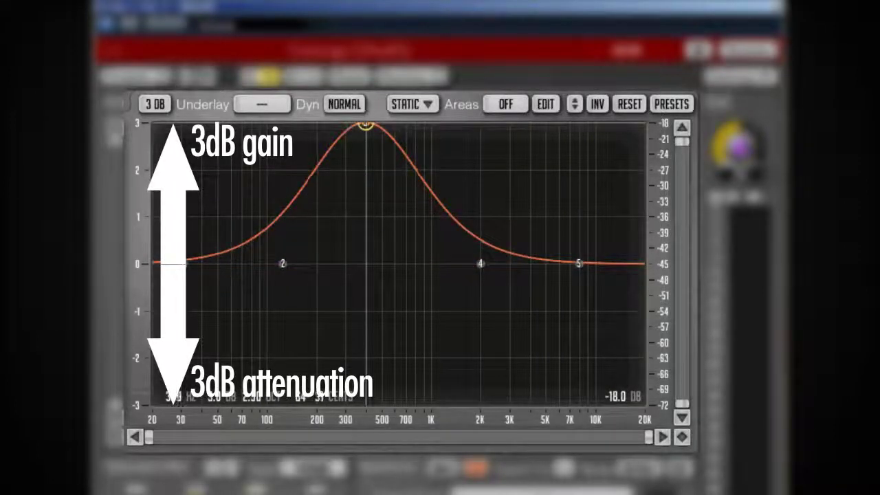
# Step: Widen the EQ display's gain range to 30 dB
pyautogui.click(156, 105)
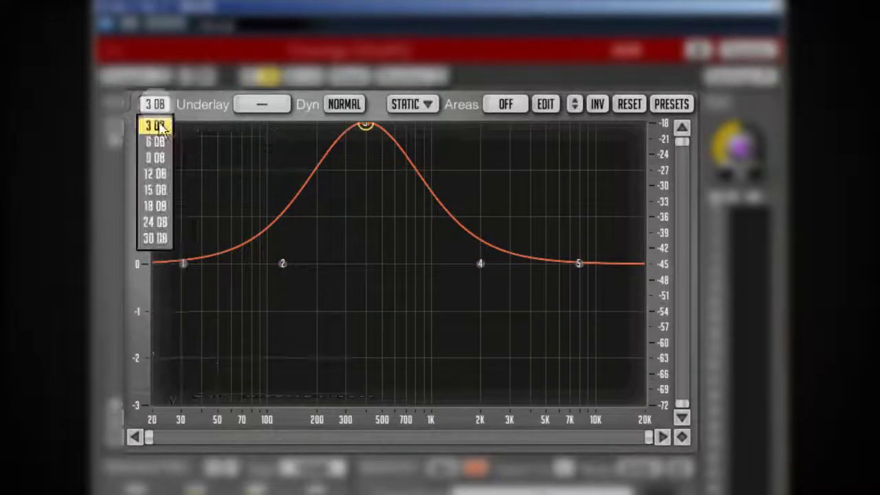
pyautogui.click(157, 238)
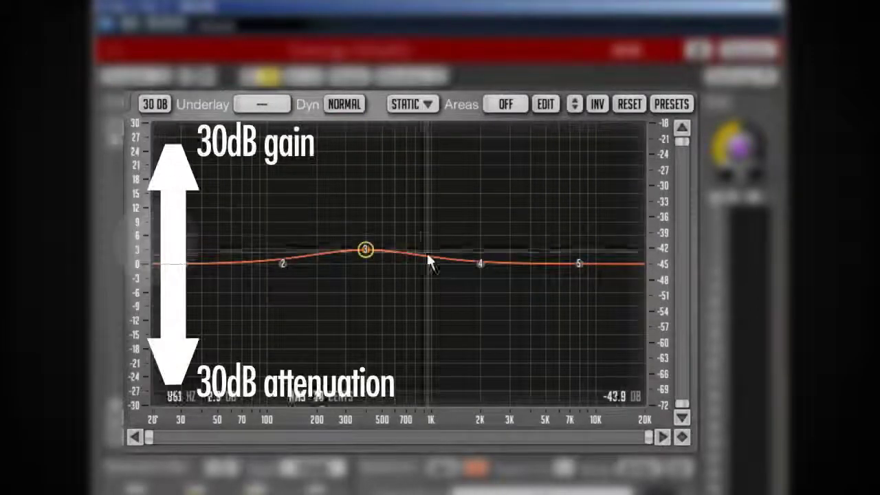
# Step: Set the gain range to 3 dB and lower band 3 to about 1.7 dB near 420 Hz
pyautogui.click(141, 110)
pyautogui.click(158, 128)
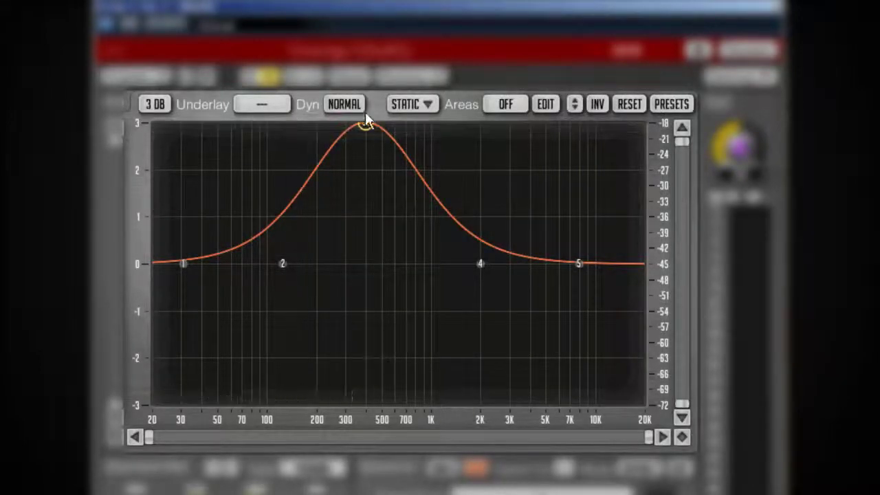
pyautogui.moveTo(364, 124); pyautogui.dragTo(369, 181)
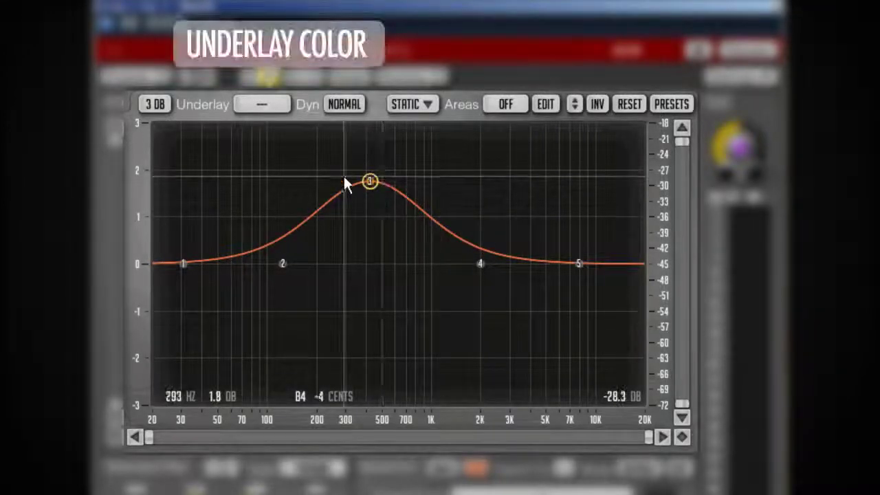
# Step: Show channel group 1's curve as the EQ display's underlay, and turn the underlay off again
pyautogui.click(262, 104)
pyautogui.click(274, 138)
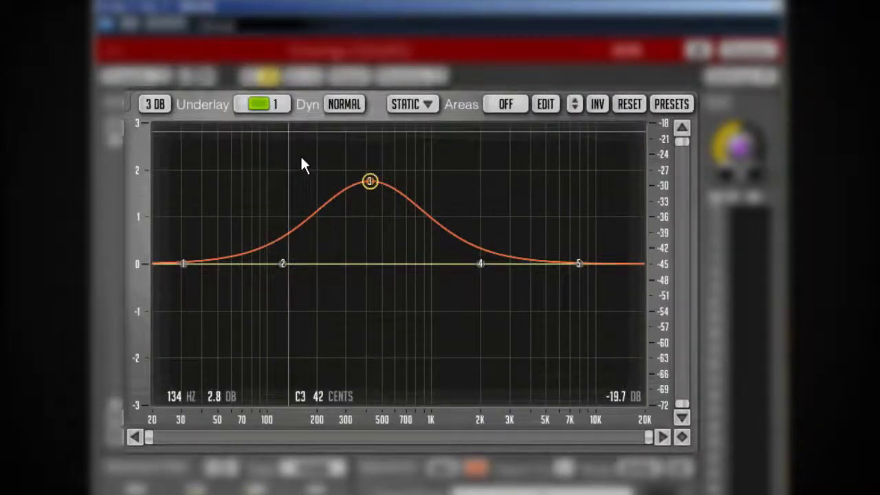
pyautogui.click(260, 104)
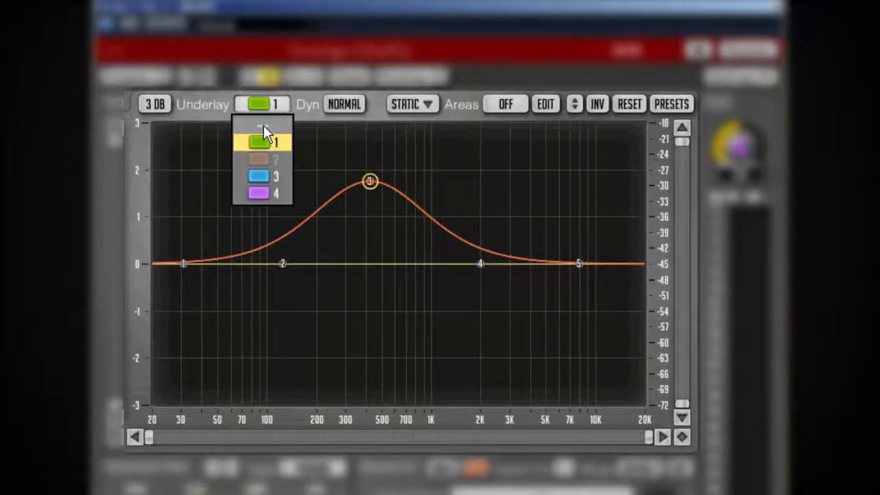
pyautogui.click(263, 125)
pyautogui.click(344, 104)
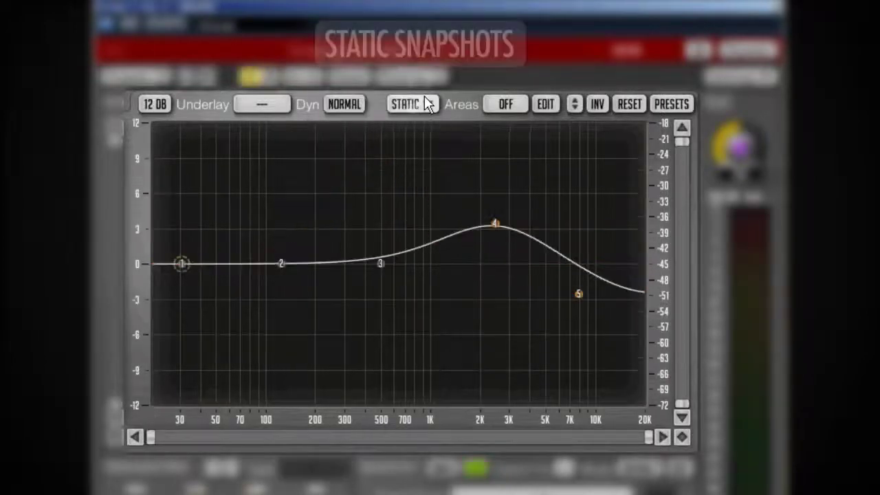
# Step: Hide the first static spectrum, take a fresh snapshot into its slot in the Static Spectrums Editor, and close the editor
pyautogui.click(419, 106)
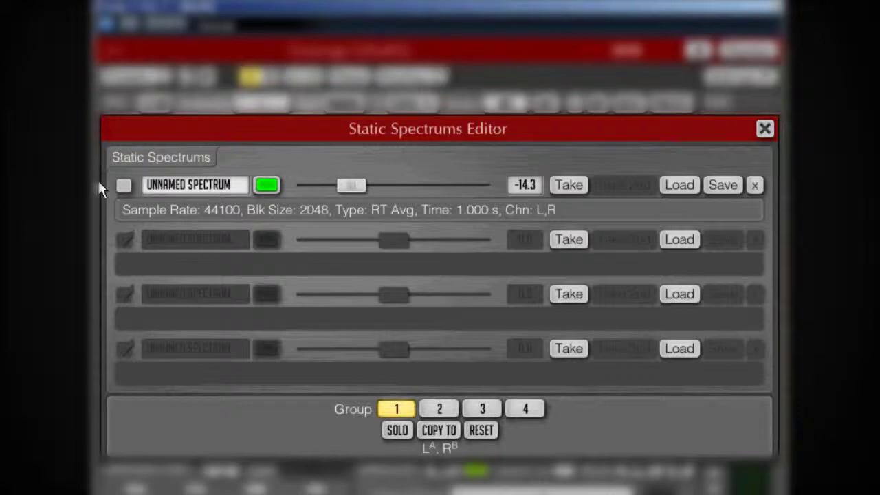
pyautogui.click(765, 129)
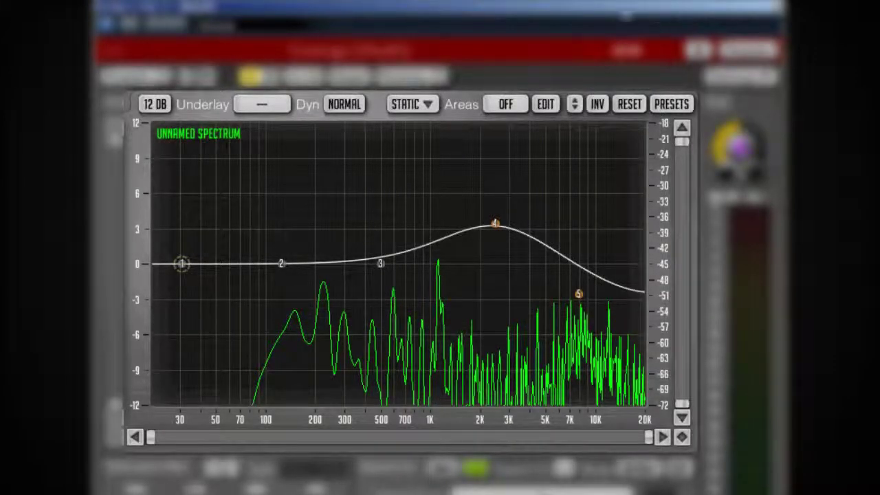
pyautogui.click(412, 102)
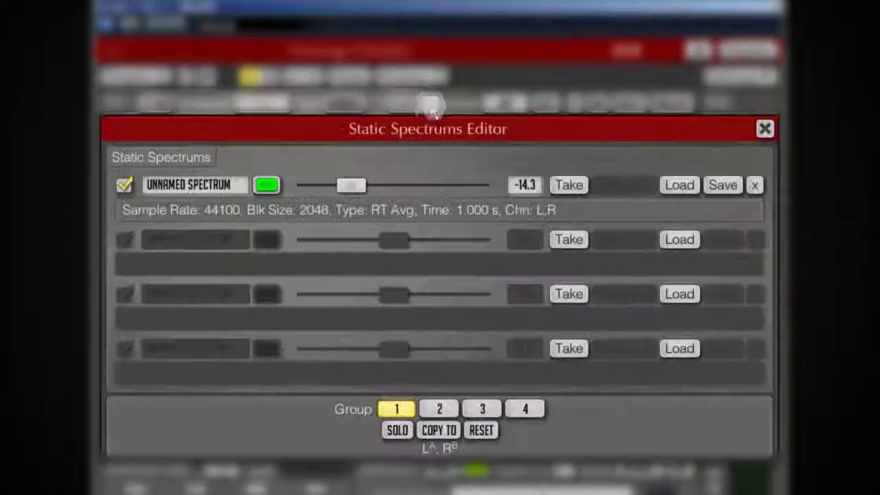
pyautogui.click(125, 185)
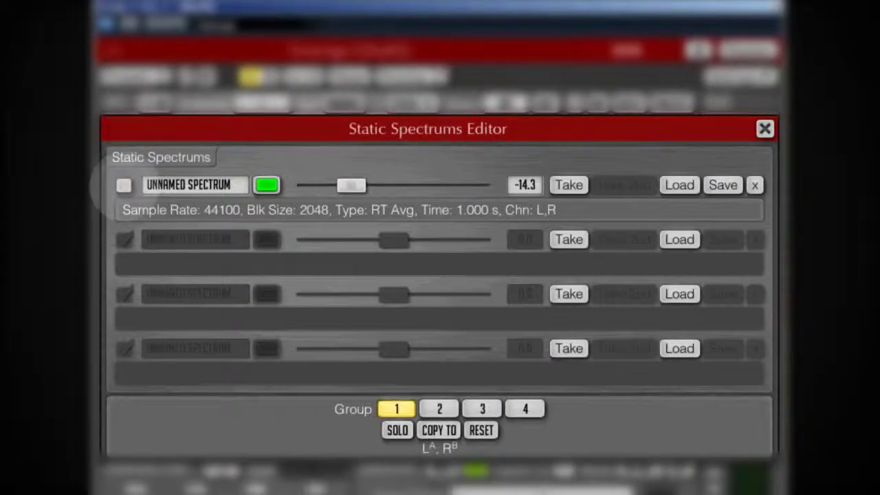
pyautogui.click(577, 185)
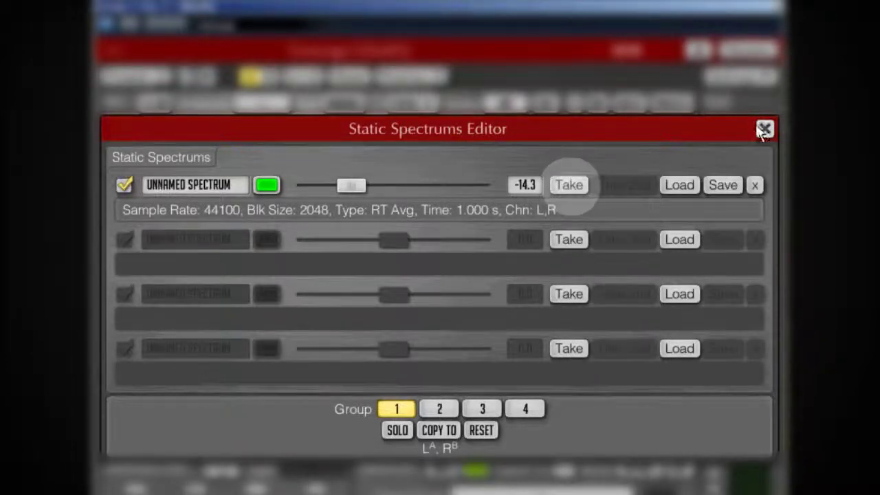
pyautogui.click(764, 129)
# Step: Display the Basic frequency areas and look through them from the bass range up to the vocals and high drums
pyautogui.click(506, 103)
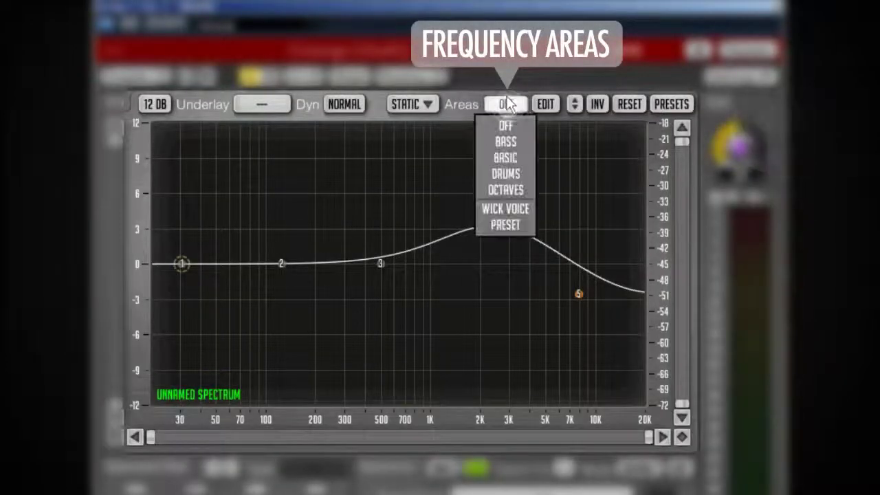
pyautogui.click(509, 159)
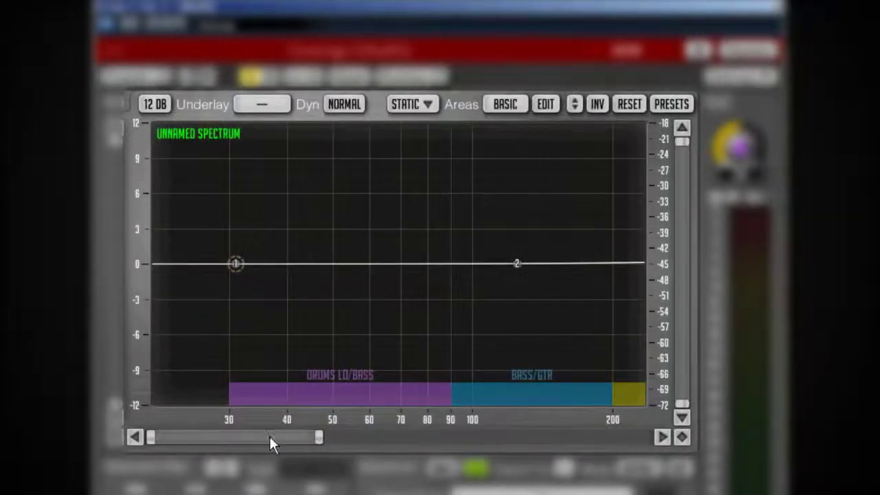
pyautogui.moveTo(270, 440); pyautogui.dragTo(380, 440)
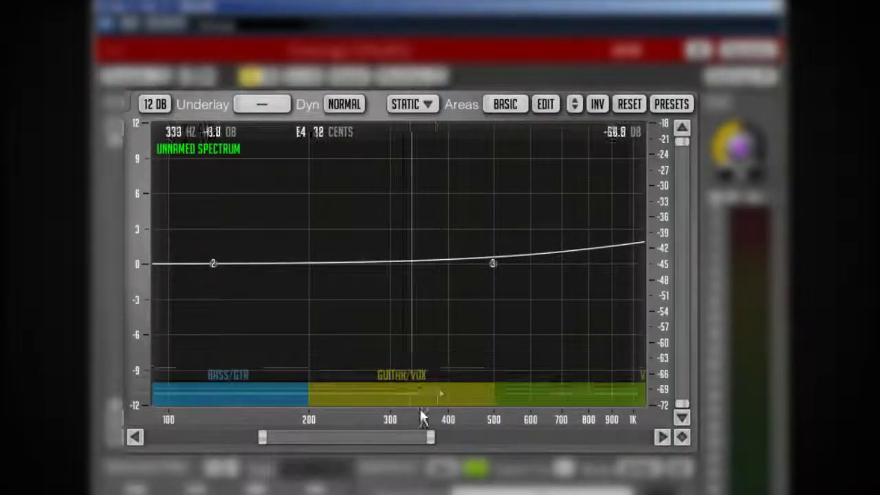
pyautogui.moveTo(387, 437); pyautogui.dragTo(506, 437)
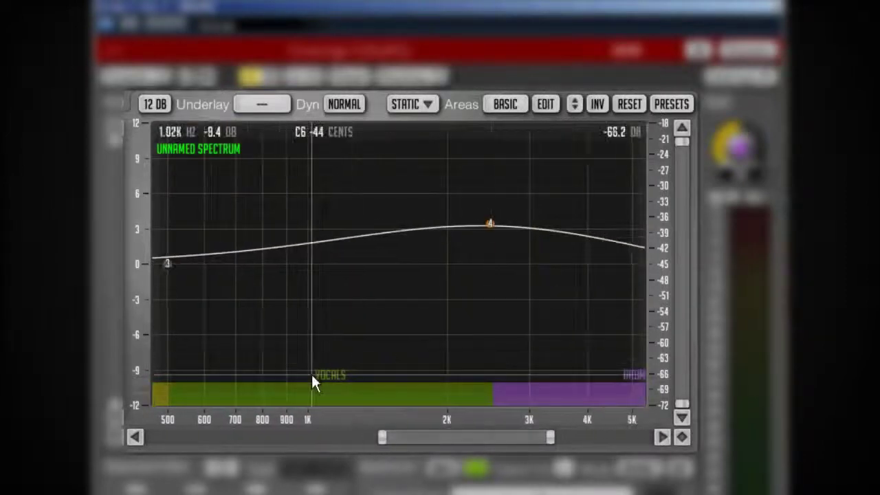
pyautogui.doubleClick(454, 438)
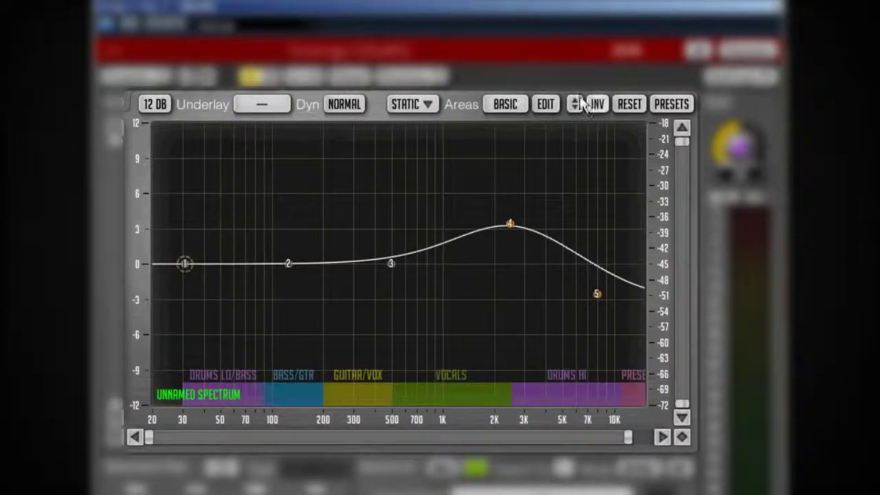
# Step: Switch the frequency areas to Wick Voice and enable OCT 1, OCT 2, OCT 7, OCT 8 and OCT 9 in the areas editor
pyautogui.click(519, 108)
pyautogui.click(502, 204)
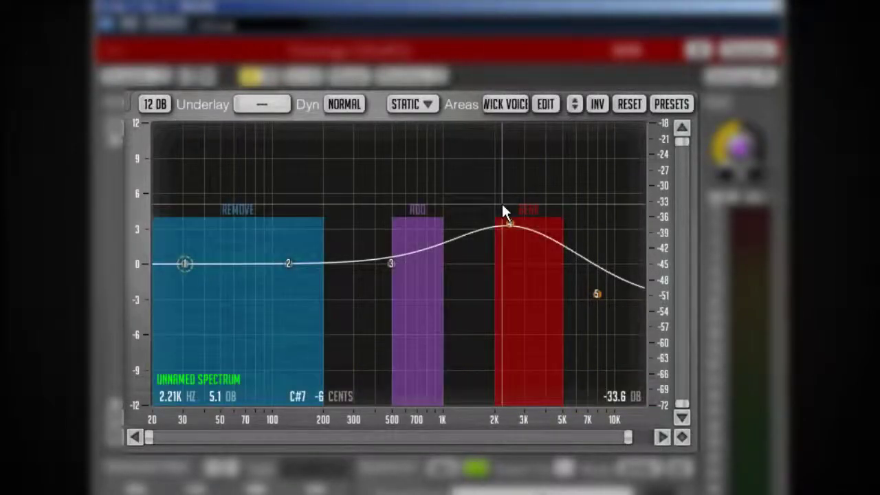
pyautogui.click(545, 104)
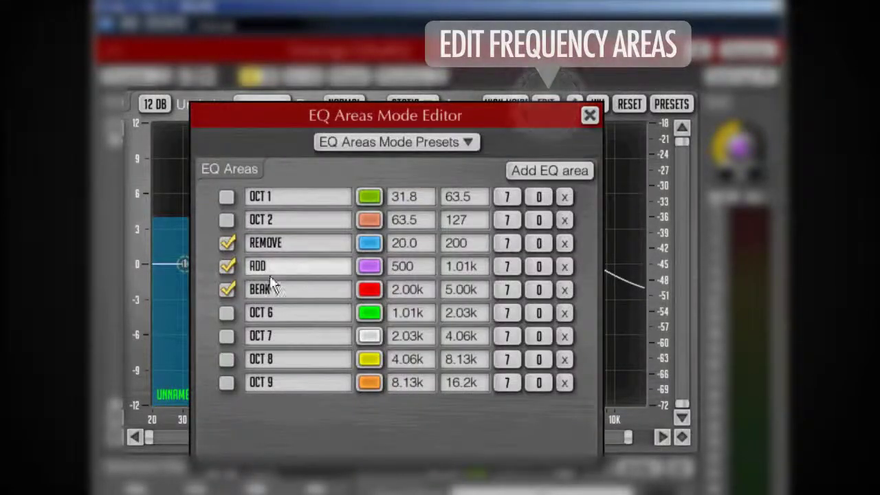
pyautogui.click(227, 196)
pyautogui.click(227, 219)
pyautogui.click(228, 335)
pyautogui.click(228, 359)
pyautogui.click(227, 382)
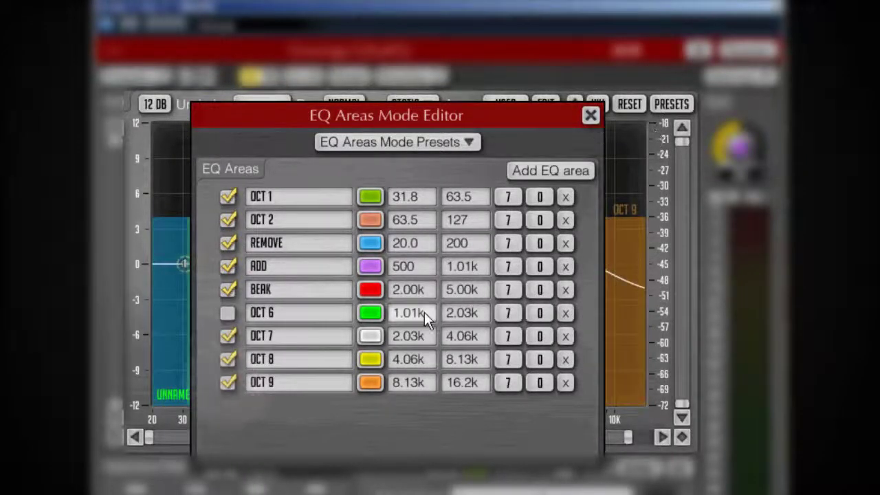
# Step: Open OCT 9's lower frequency for editing, close the areas editor and turn the frequency areas off
pyautogui.click(401, 386)
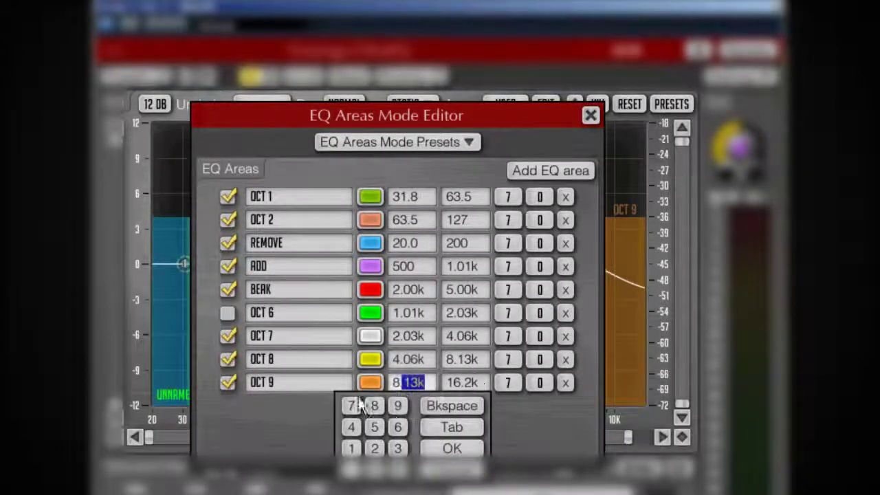
pyautogui.click(453, 447)
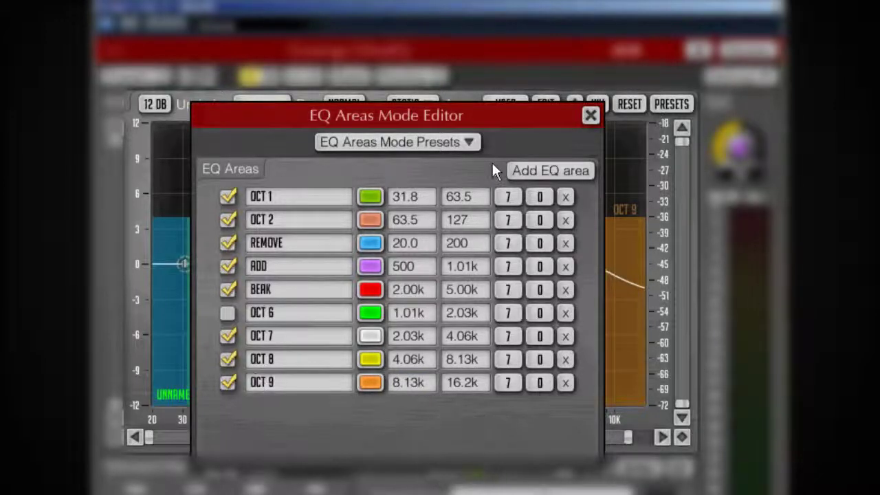
pyautogui.click(591, 117)
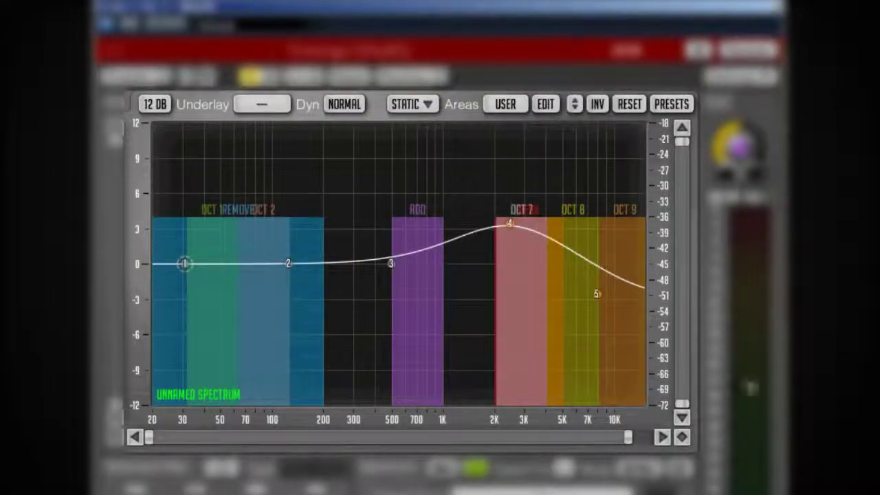
pyautogui.click(508, 103)
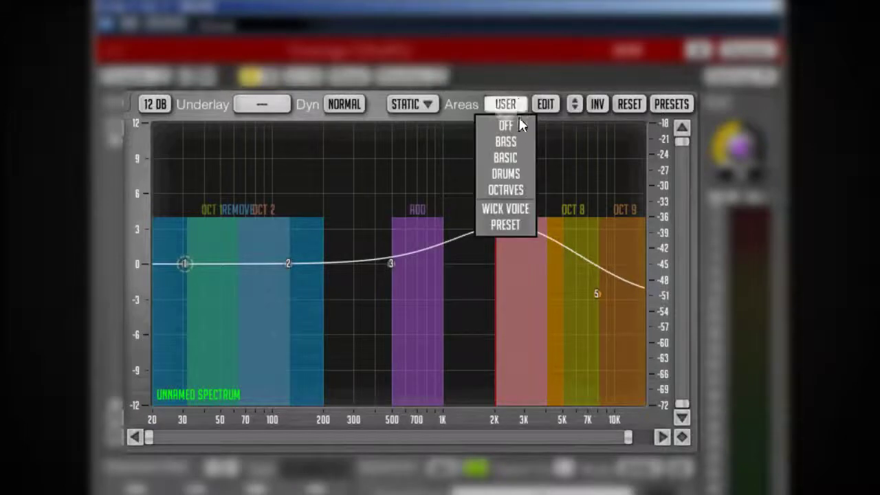
pyautogui.click(515, 126)
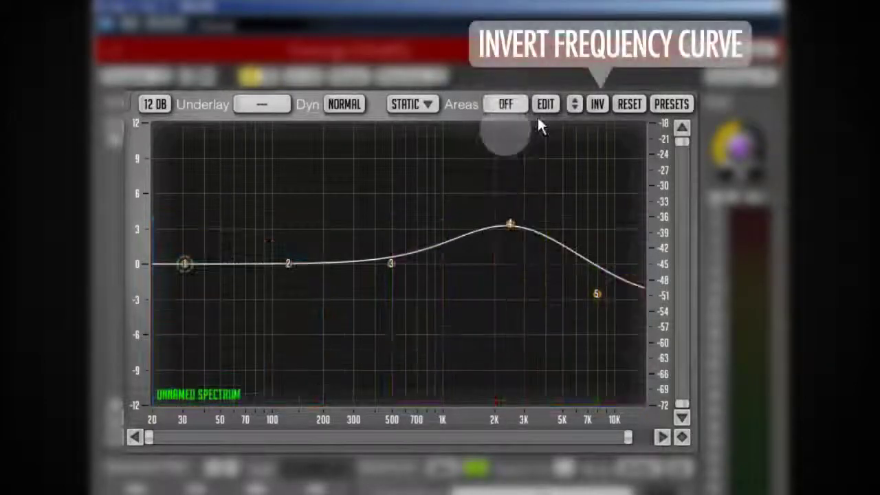
# Step: Invert the EQ curve back and forth several times to compare both versions, ending on the inverted one
pyautogui.click(597, 105)
pyautogui.click(597, 104)
pyautogui.click(598, 104)
pyautogui.click(597, 104)
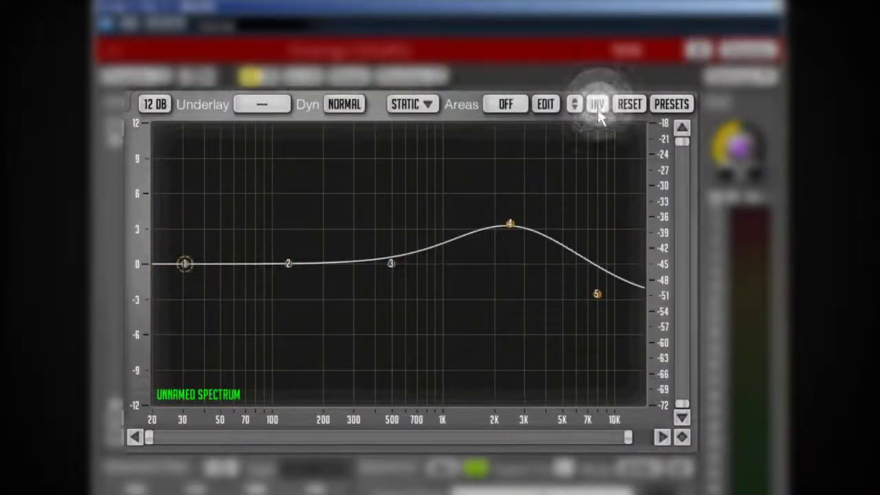
pyautogui.click(596, 110)
pyautogui.click(592, 110)
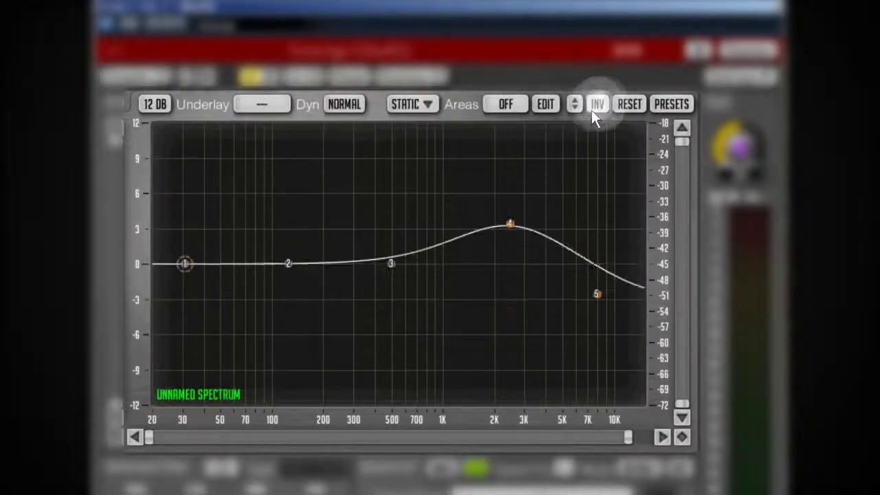
pyautogui.click(596, 104)
pyautogui.click(596, 106)
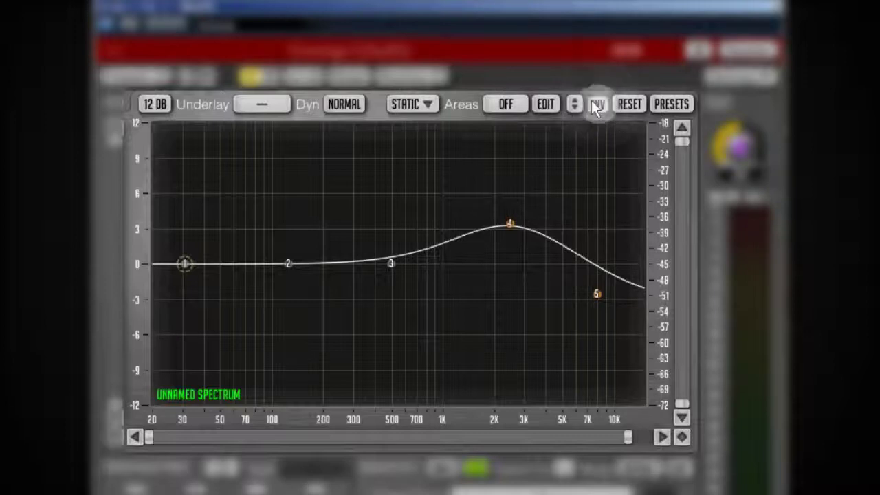
pyautogui.click(595, 104)
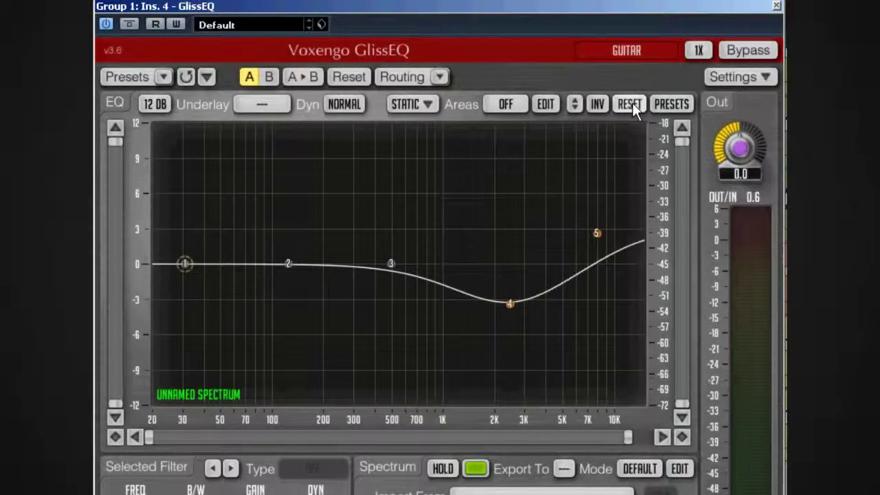
# Step: Reset the EQ curve to flat and load a saved curve from the equalizer presets
pyautogui.click(632, 104)
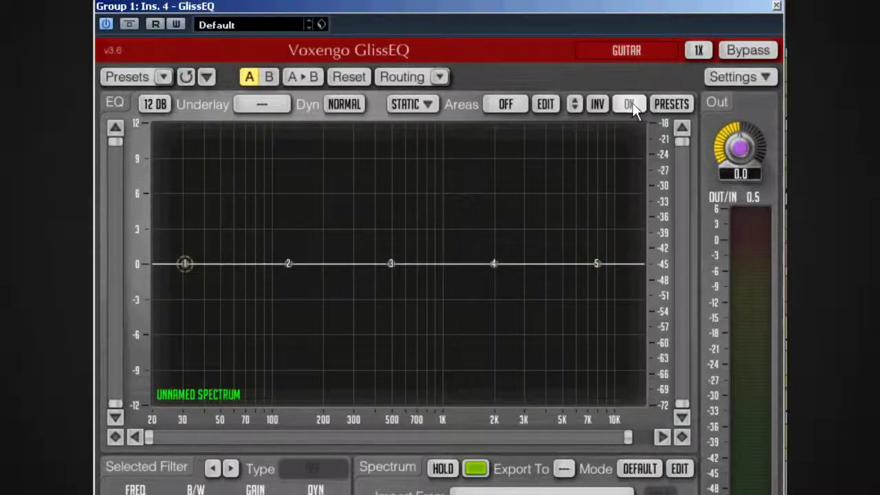
pyautogui.click(672, 104)
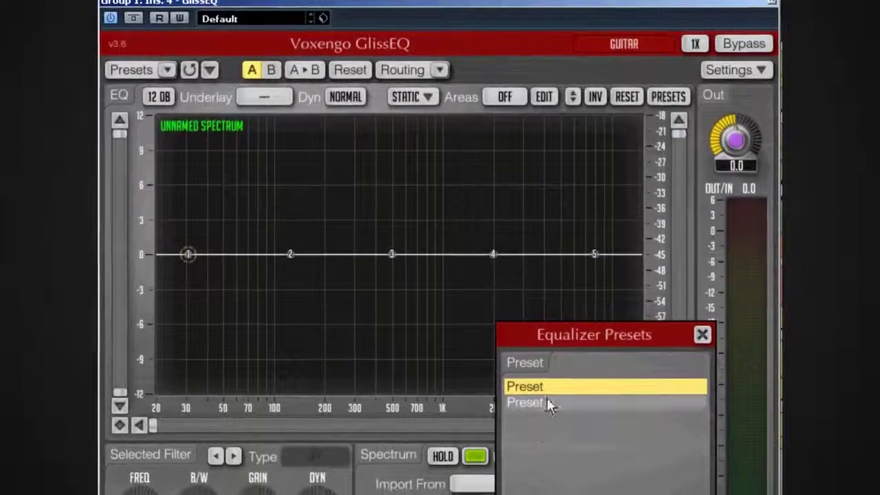
pyautogui.click(590, 419)
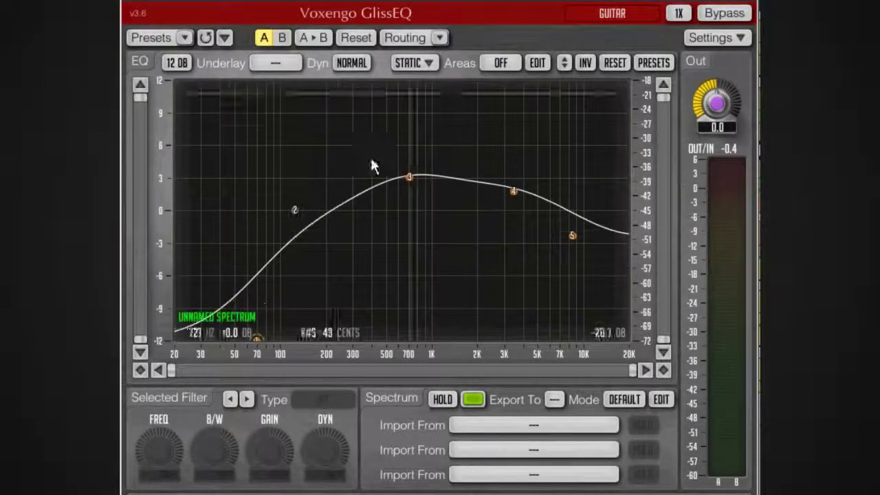
# Step: Boost band 2 to about 3.8 dB at 161 Hz and raise band 1 to just above 0 dB near 50 Hz
pyautogui.moveTo(295, 210); pyautogui.dragTo(311, 169)
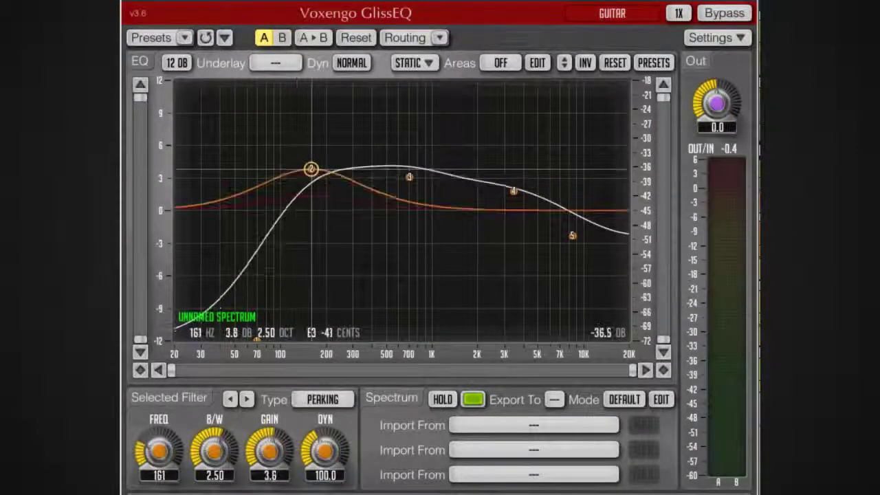
pyautogui.moveTo(253, 341); pyautogui.dragTo(231, 206)
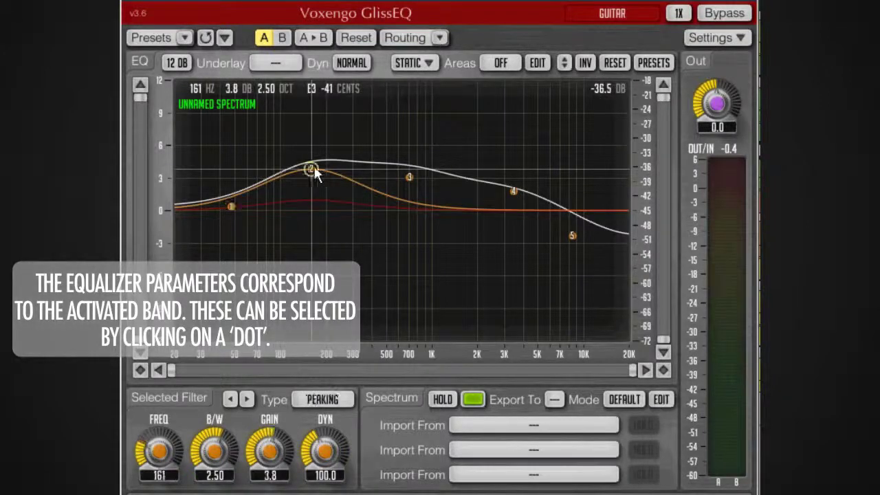
# Step: Set band 3 to 1.9 dB gain, 996 Hz and a narrower bandwidth of 0.72 octaves
pyautogui.click(409, 177)
pyautogui.moveTo(406, 178); pyautogui.dragTo(409, 189)
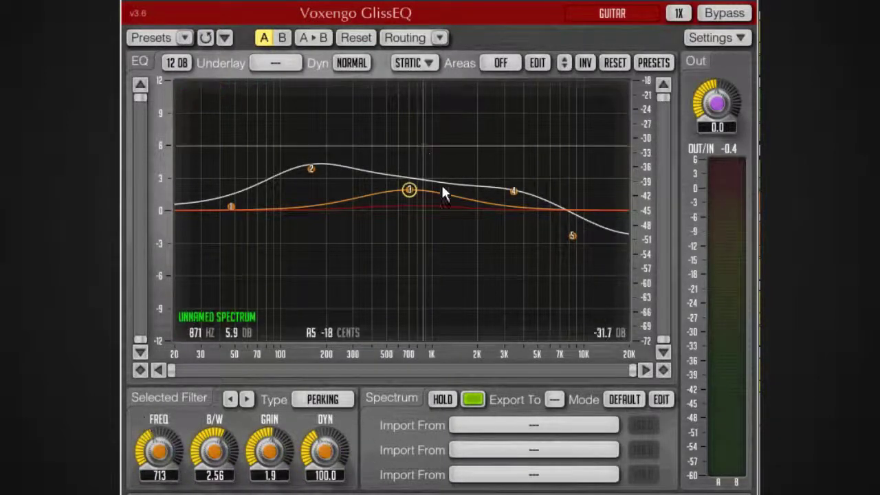
pyautogui.moveTo(165, 445)
pyautogui.mouseDown()
pyautogui.moveTo(165, 425)
pyautogui.moveTo(165, 454)
pyautogui.moveTo(165, 438)
pyautogui.mouseUp()
pyautogui.doubleClick(158, 475)
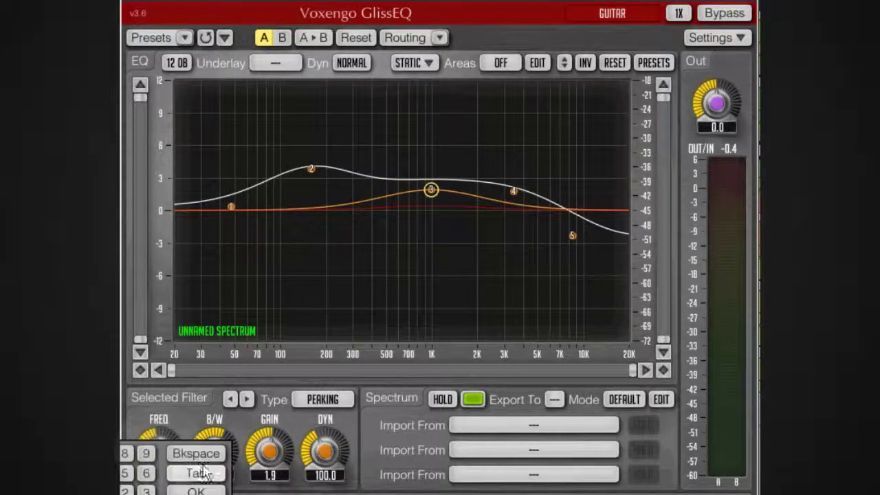
pyautogui.click(198, 492)
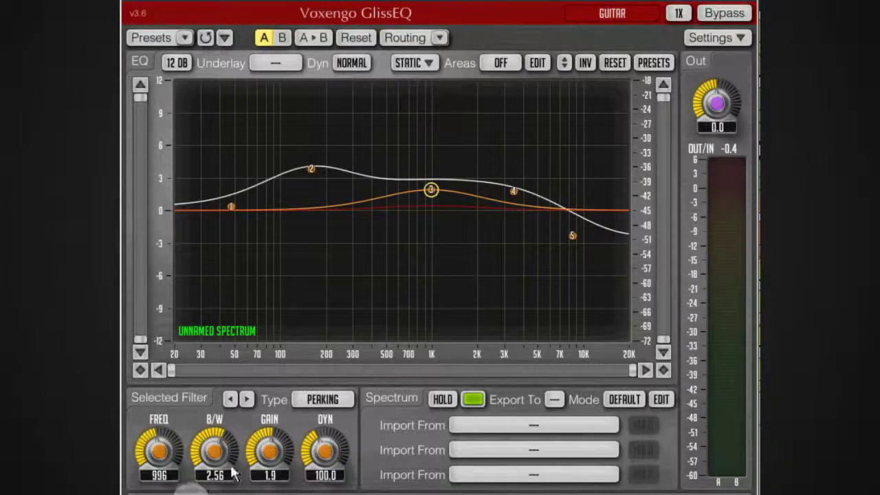
pyautogui.moveTo(212, 471)
pyautogui.mouseDown()
pyautogui.moveTo(213, 460)
pyautogui.moveTo(214, 486)
pyautogui.mouseUp()
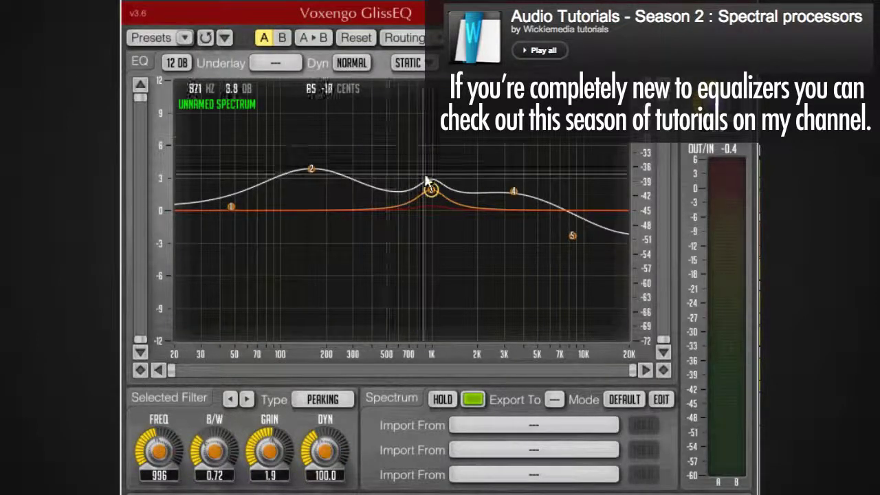
# Step: Raise band 3's gain on the curve near 1 kHz, fine-tune the gain and adjust the band's dynamics amount
pyautogui.moveTo(431, 190); pyautogui.dragTo(432, 160)
pyautogui.moveTo(282, 427)
pyautogui.mouseDown()
pyautogui.moveTo(282, 412)
pyautogui.moveTo(282, 447)
pyautogui.moveTo(282, 420)
pyautogui.moveTo(282, 433)
pyautogui.mouseUp()
pyautogui.moveTo(321, 411); pyautogui.dragTo(322, 403)
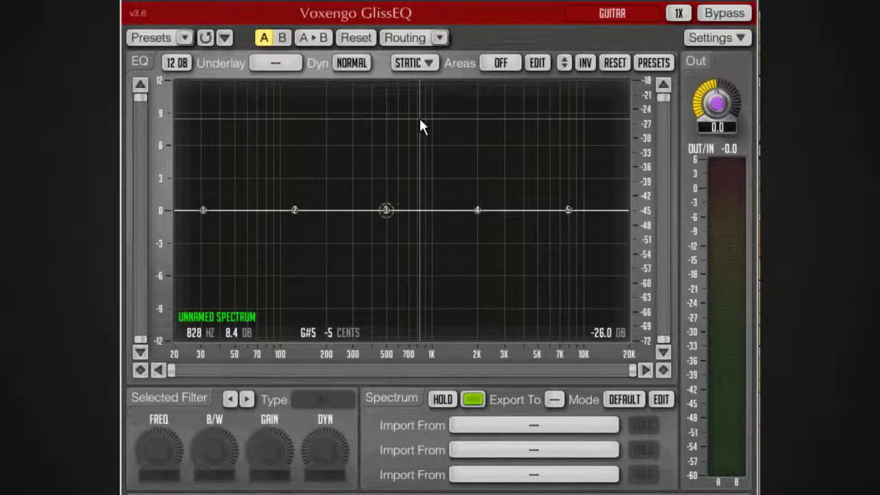
# Step: Boost band 3 at about 588 Hz, setting its gain to 3.0 dB and its dynamics to 0
pyautogui.moveTo(394, 201); pyautogui.dragTo(397, 186)
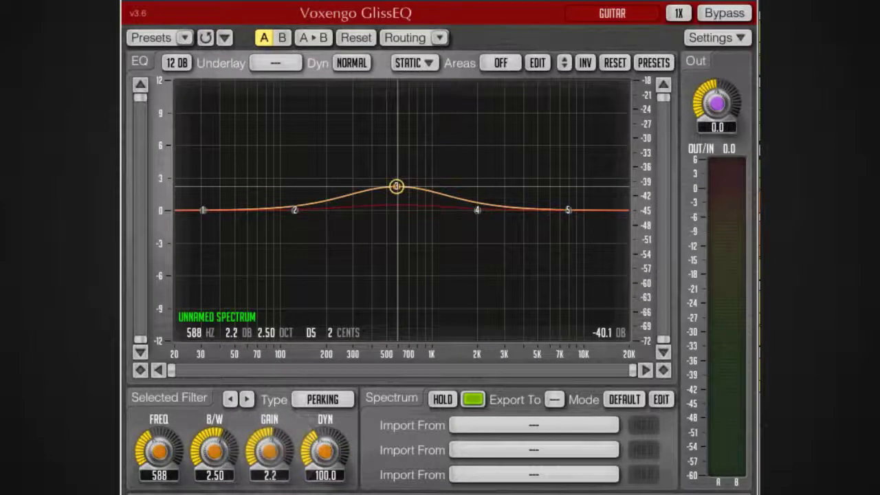
pyautogui.click(278, 474)
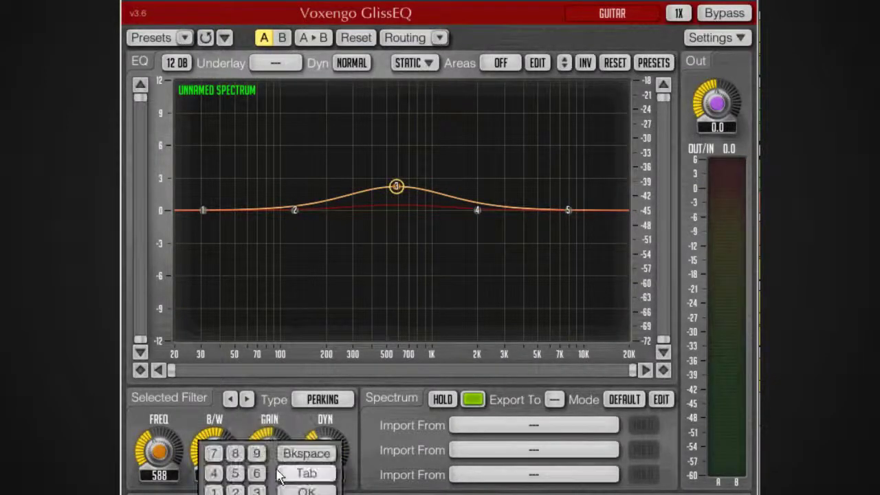
pyautogui.click(327, 491)
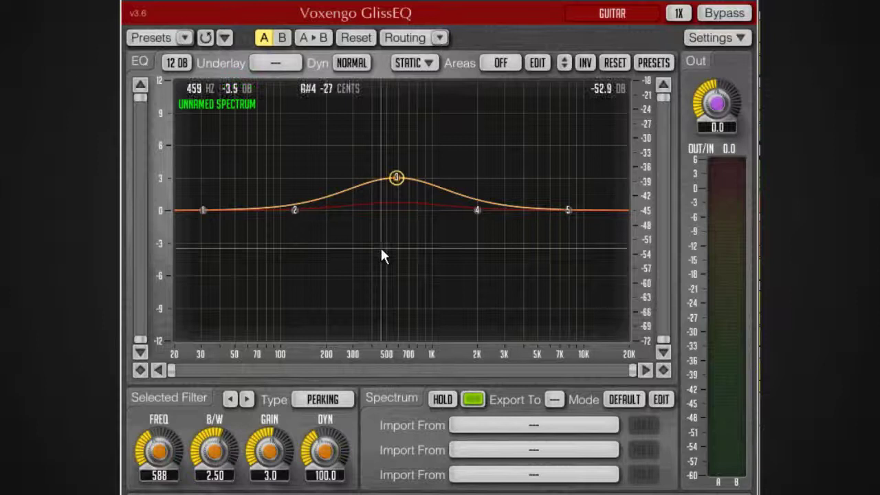
pyautogui.click(402, 216)
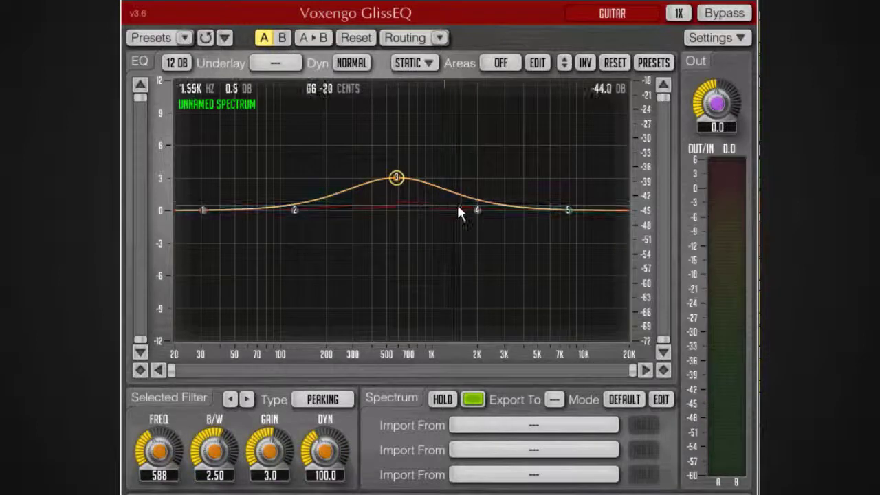
pyautogui.moveTo(325, 450); pyautogui.dragTo(325, 459)
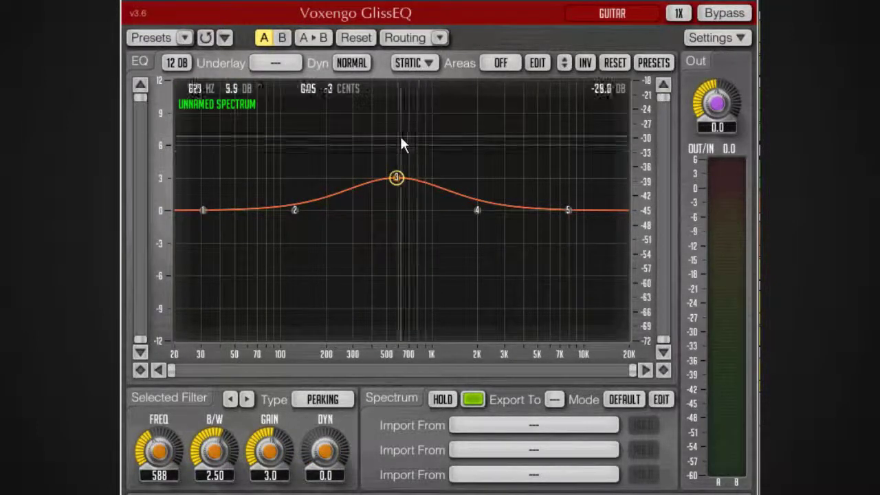
# Step: Lower band 3 to about 0.3 dB at 710 Hz and pull down bands 1 and 5, with band 5 at about -2.6 dB, 7.51 kHz
pyautogui.moveTo(397, 179); pyautogui.dragTo(410, 200)
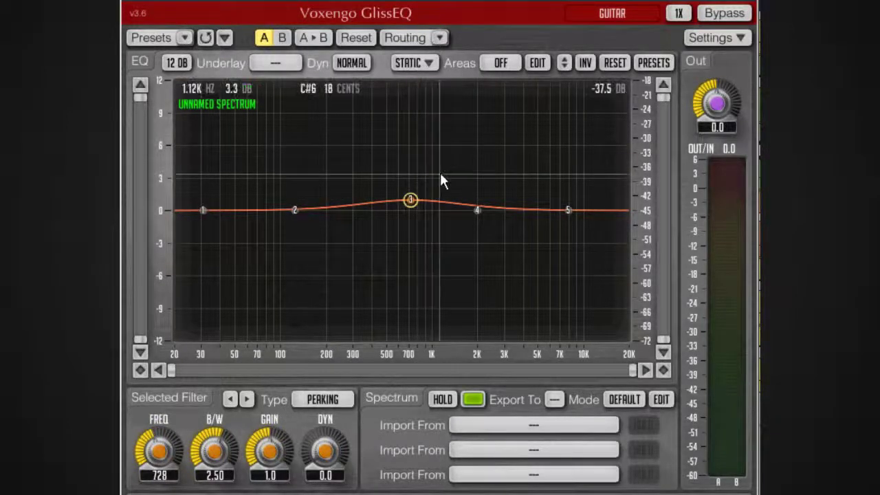
pyautogui.moveTo(410, 206); pyautogui.dragTo(407, 207)
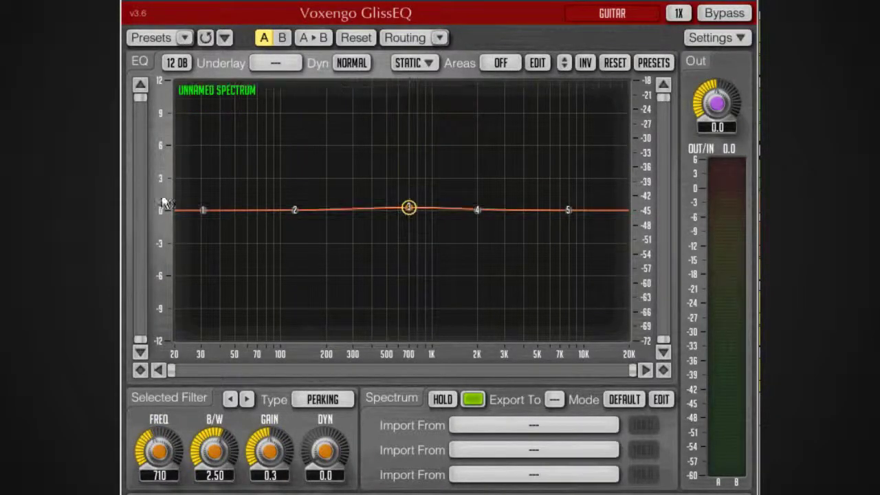
pyautogui.moveTo(203, 210); pyautogui.dragTo(222, 262)
pyautogui.moveTo(568, 209); pyautogui.dragTo(564, 238)
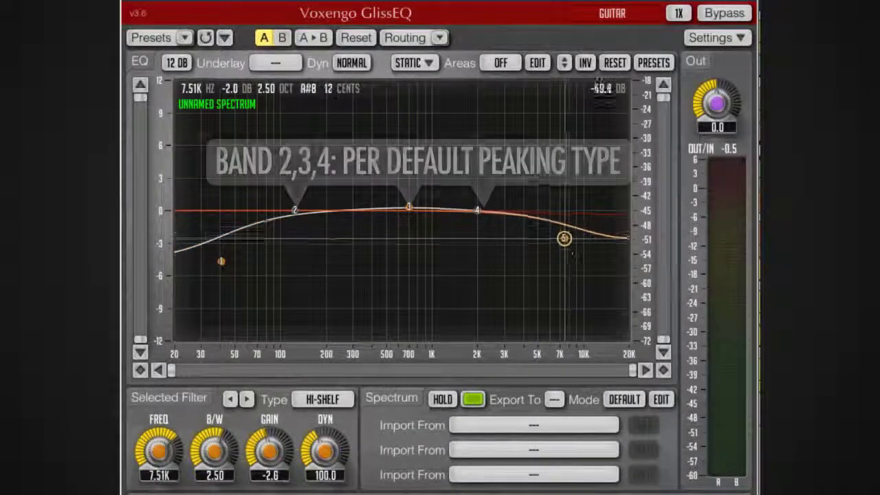
# Step: Change band 5's filter type to Peaking and move it to about -5.1 dB at 724 Hz
pyautogui.click(332, 405)
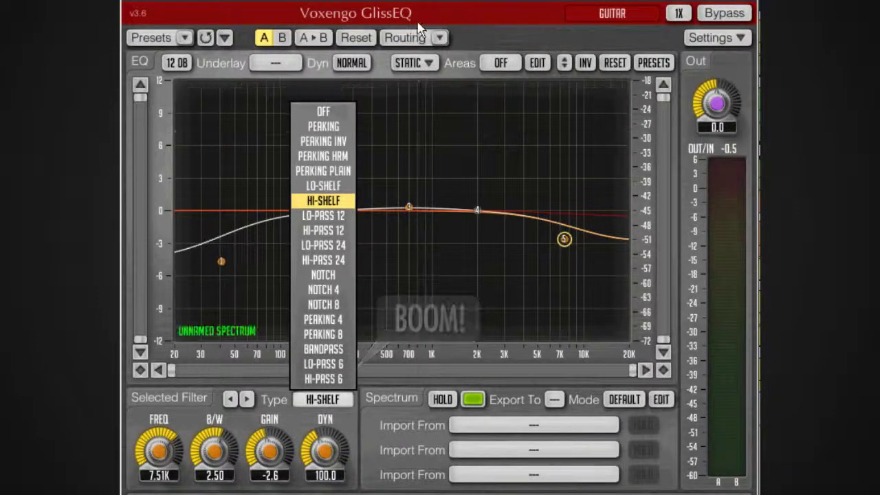
pyautogui.click(345, 124)
pyautogui.moveTo(564, 238); pyautogui.dragTo(411, 265)
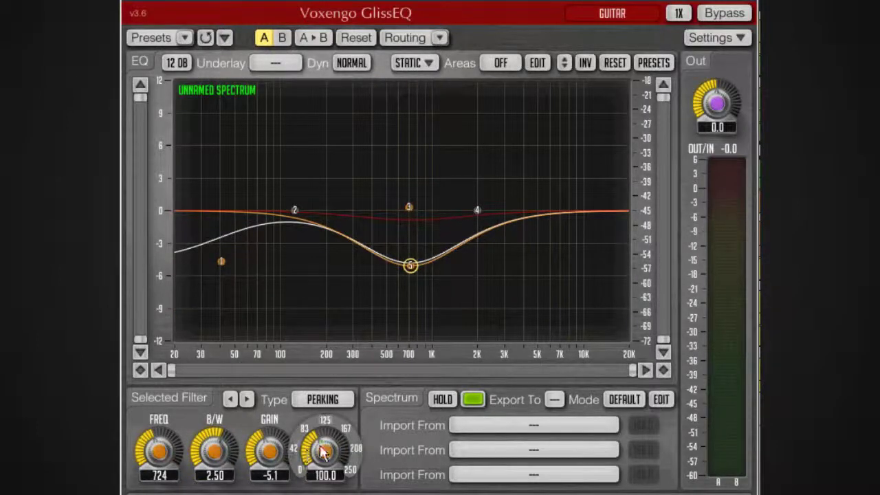
# Step: Try Peaking Inv on band 5, raise it to about 3.5 dB at 680 Hz and change its type to Peaking Plain
pyautogui.click(328, 402)
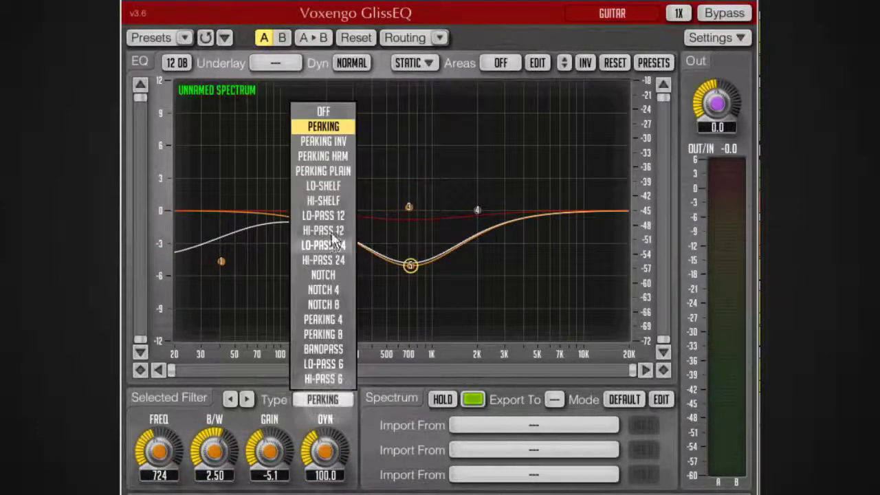
pyautogui.click(330, 137)
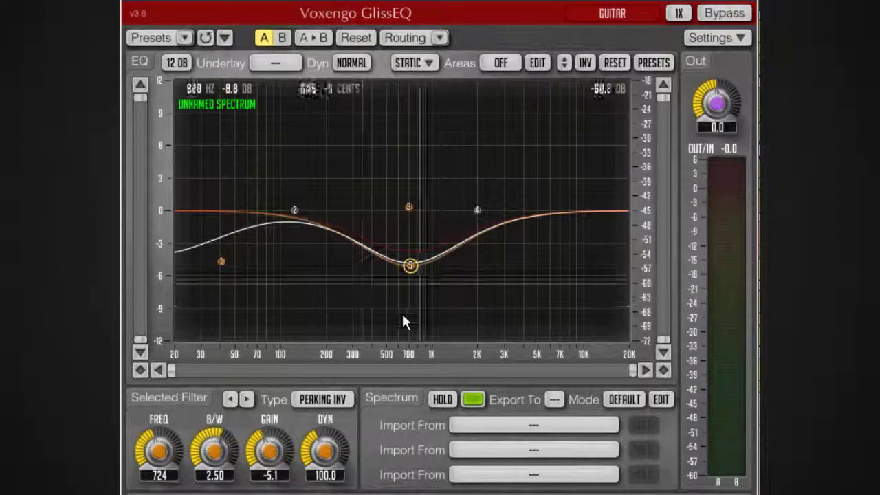
pyautogui.moveTo(412, 268); pyautogui.dragTo(406, 172)
pyautogui.rightClick(337, 167)
pyautogui.click(342, 169)
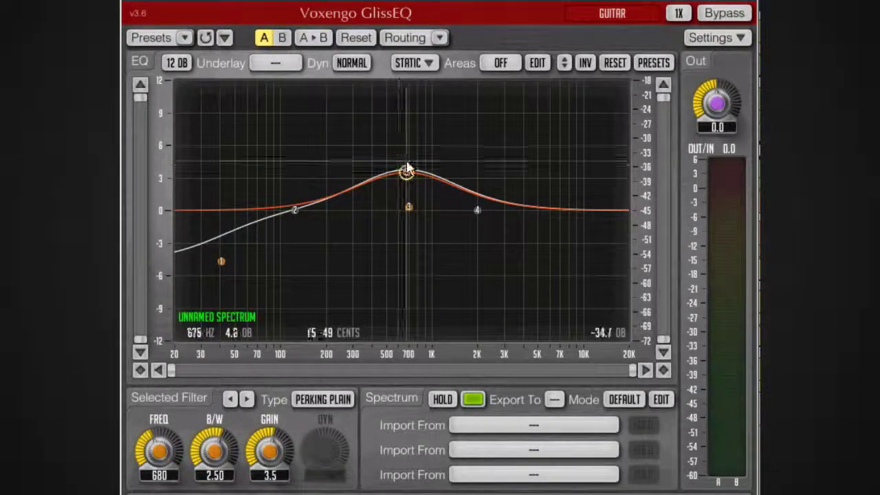
# Step: Try the Lo-Shelf, Lo-Pass 12 and Lo-Pass 24 filter types in turn on band 5
pyautogui.click(322, 404)
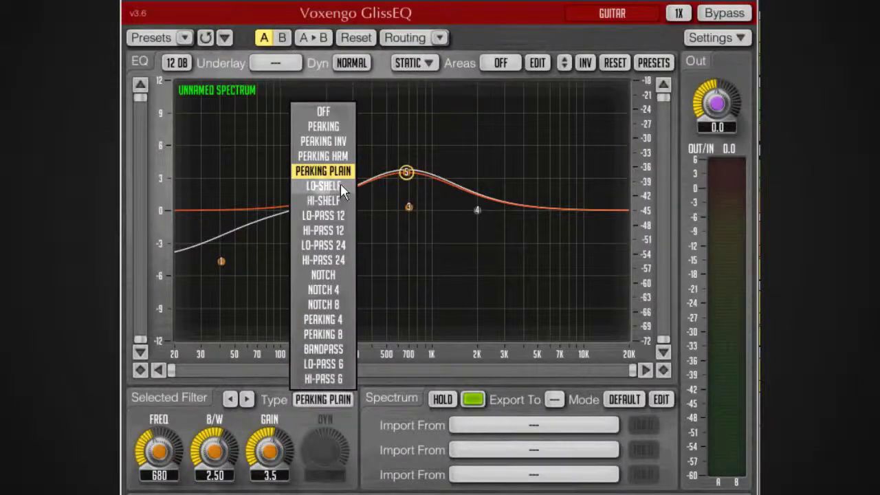
pyautogui.click(340, 184)
pyautogui.click(327, 404)
pyautogui.click(329, 214)
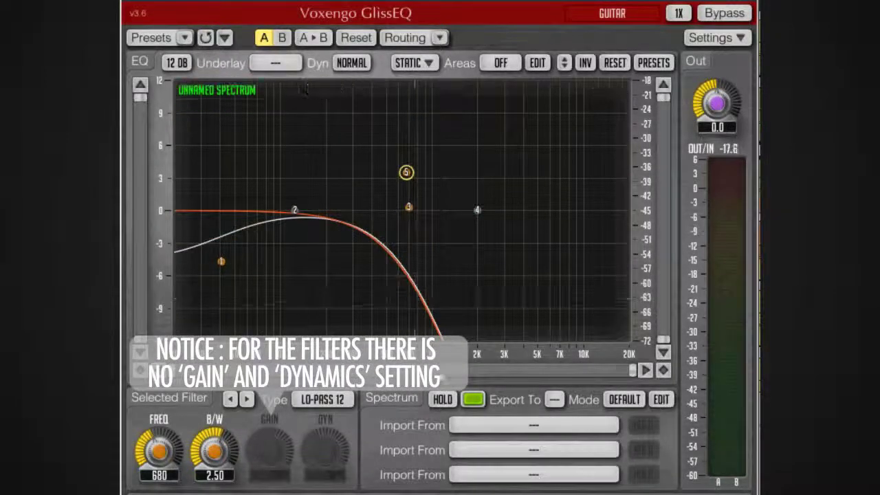
pyautogui.click(323, 399)
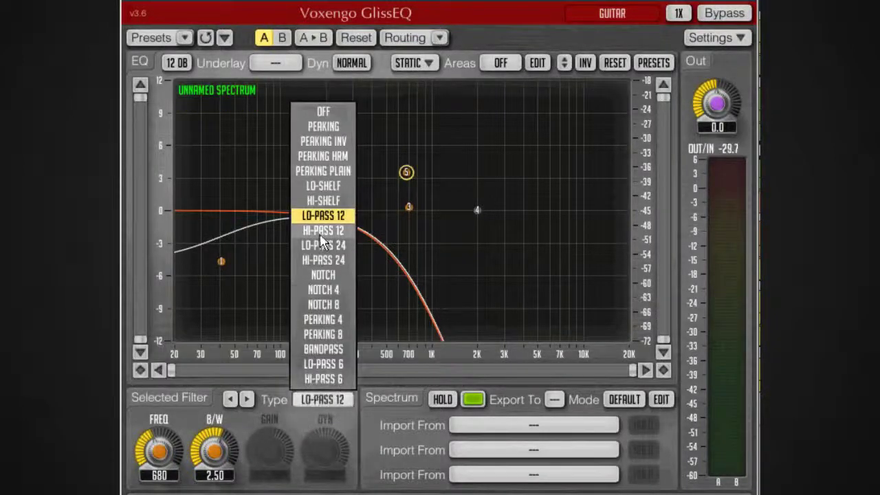
pyautogui.click(340, 246)
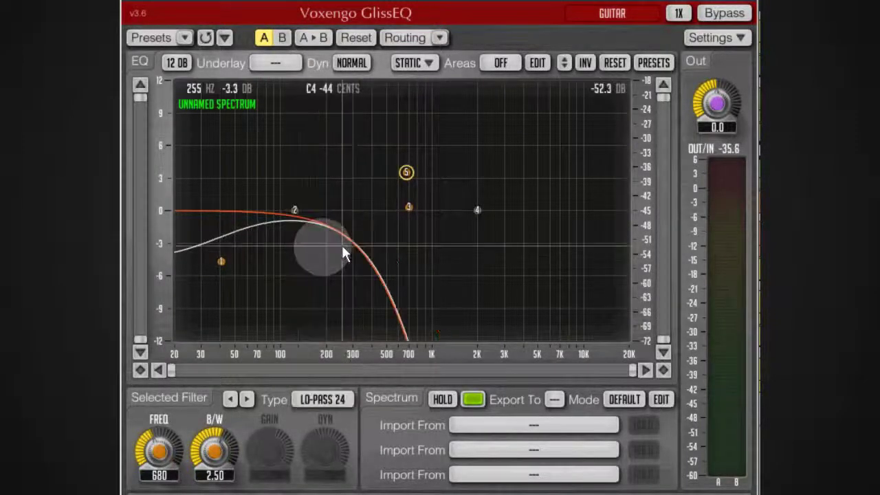
# Step: Try Notch and Notch 4 on band 5, narrowing the bandwidth to 0.01 and moving the band to about 392 Hz
pyautogui.click(322, 399)
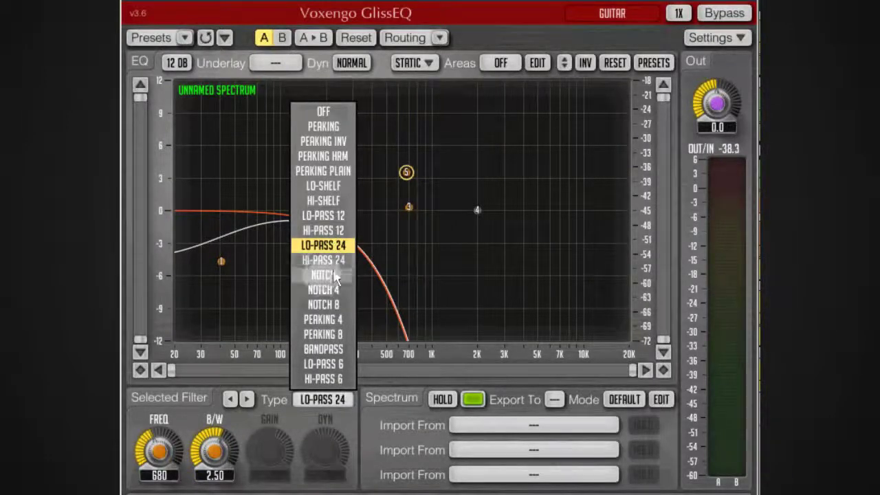
pyautogui.click(335, 275)
pyautogui.click(322, 399)
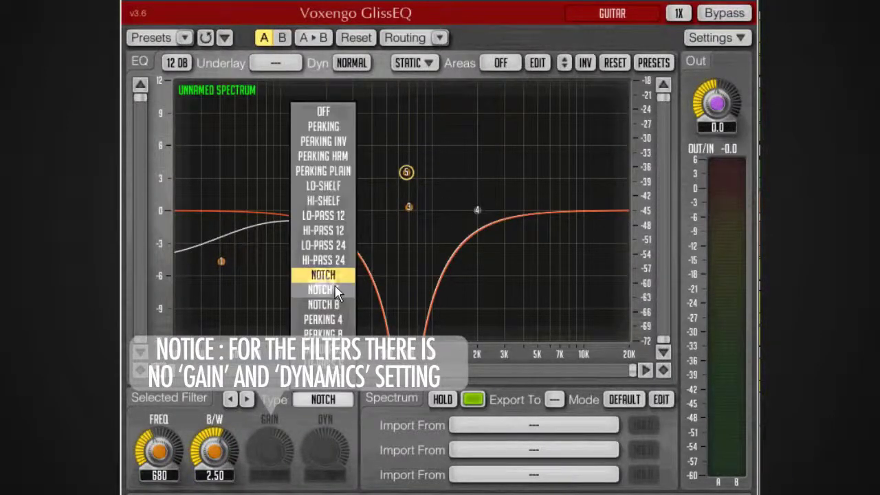
pyautogui.click(337, 291)
pyautogui.moveTo(218, 446); pyautogui.dragTo(227, 489)
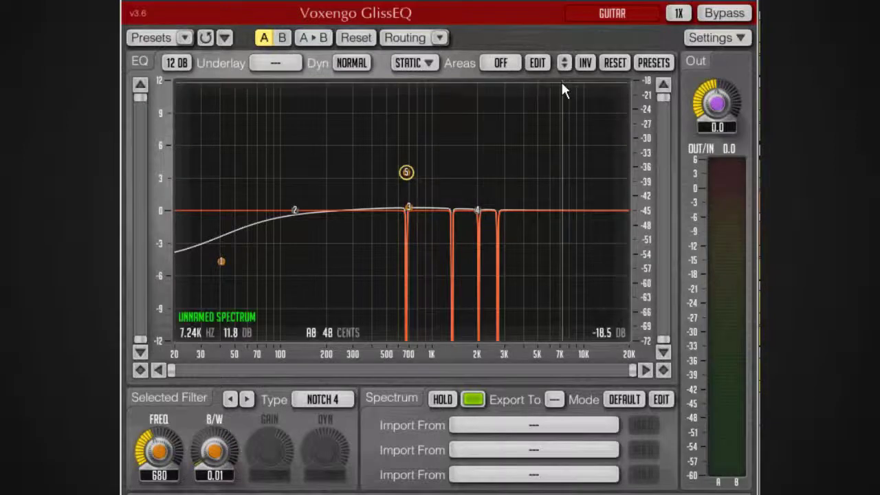
pyautogui.moveTo(407, 173); pyautogui.dragTo(369, 174)
# Step: Try the Notch 8, Peaking 4 and Peaking 8 filter types in turn on band 5
pyautogui.click(344, 398)
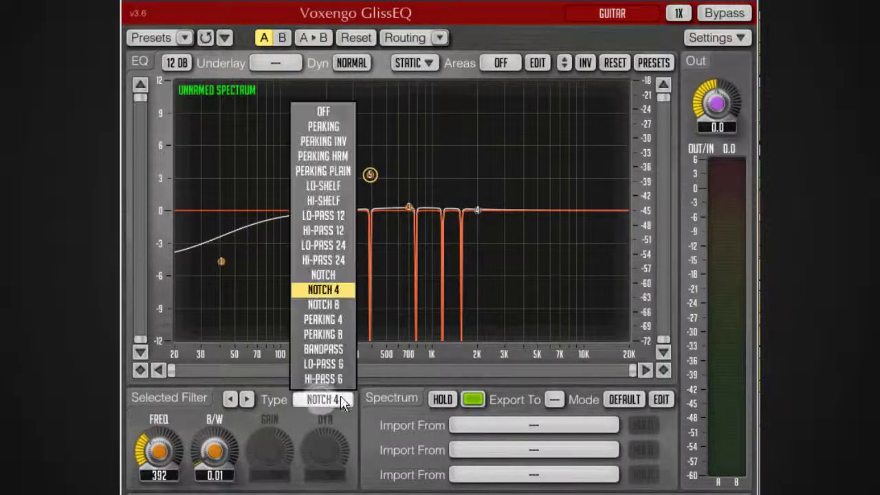
pyautogui.click(330, 308)
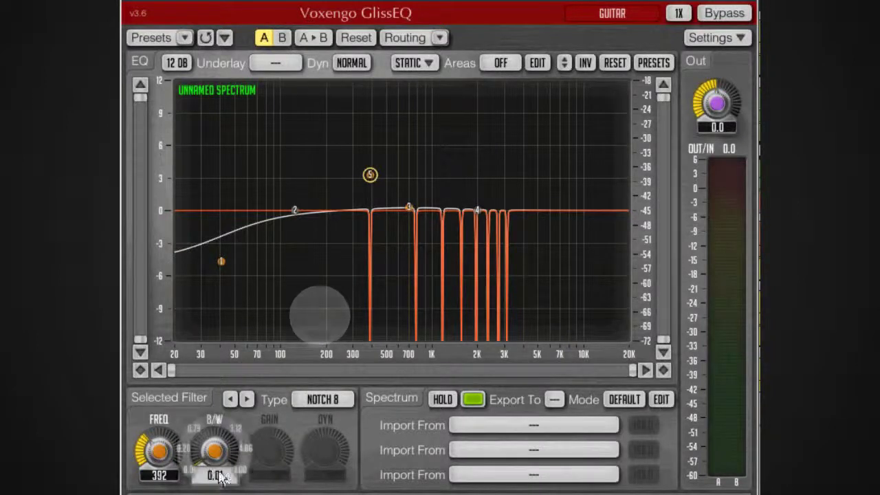
pyautogui.click(323, 399)
pyautogui.click(344, 319)
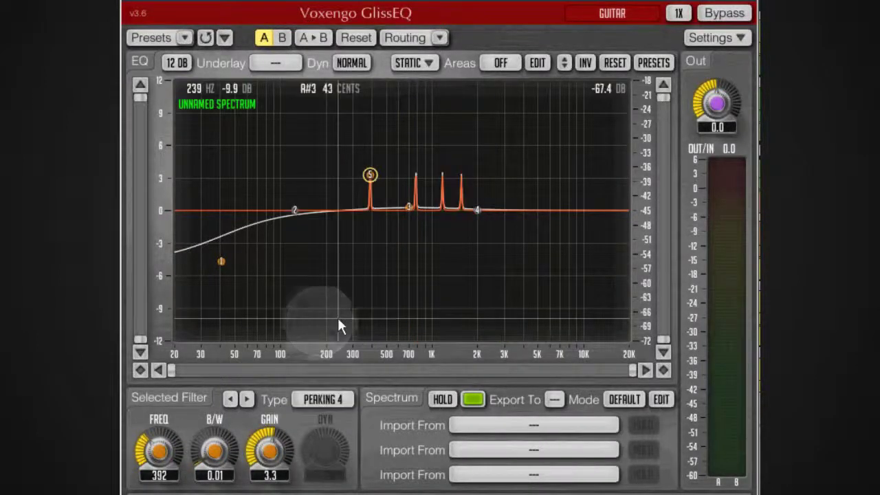
pyautogui.click(320, 399)
pyautogui.click(341, 335)
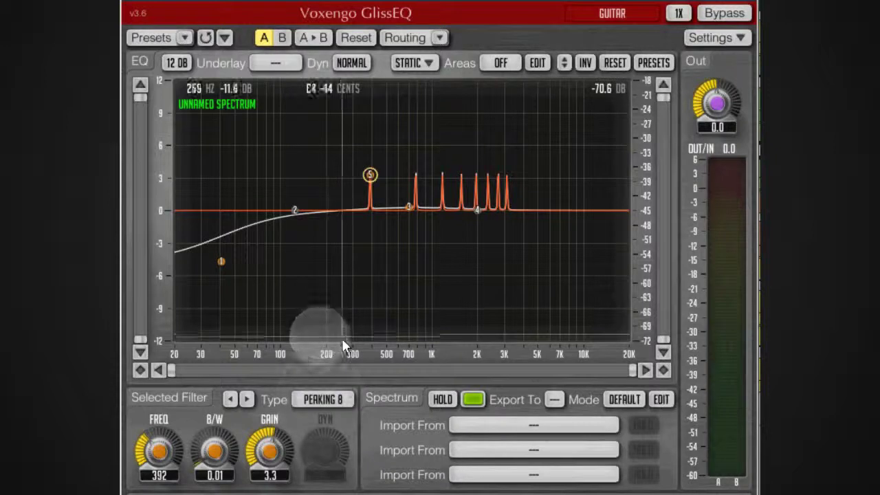
# Step: Change band 5's filter type to Bandpass and widen its bandwidth to about 0.75 octaves
pyautogui.click(340, 397)
pyautogui.click(334, 349)
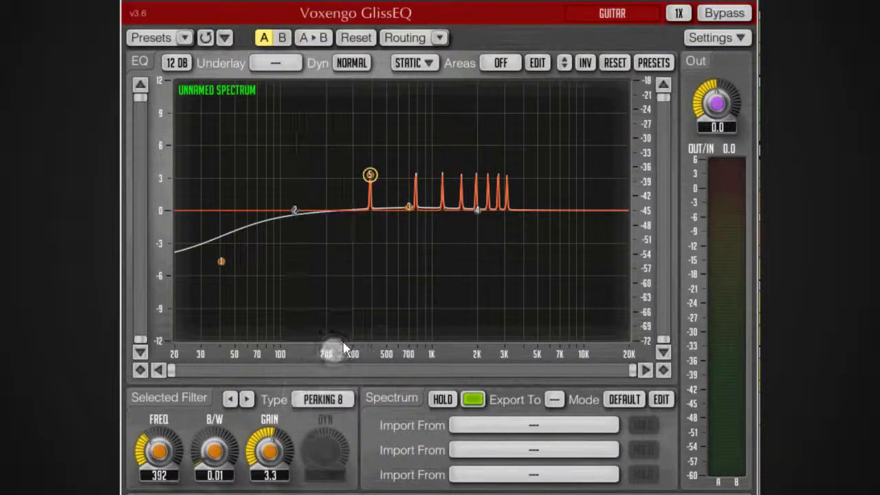
pyautogui.click(321, 397)
pyautogui.click(336, 350)
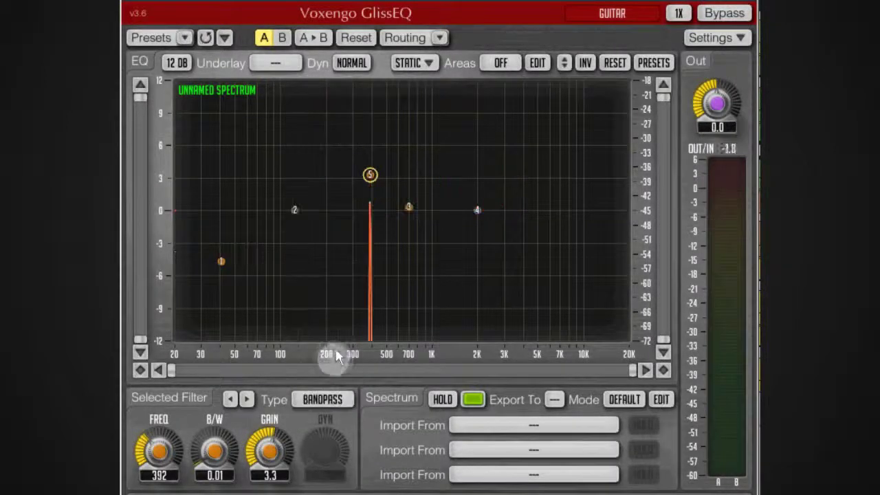
pyautogui.moveTo(214, 451); pyautogui.dragTo(261, 389)
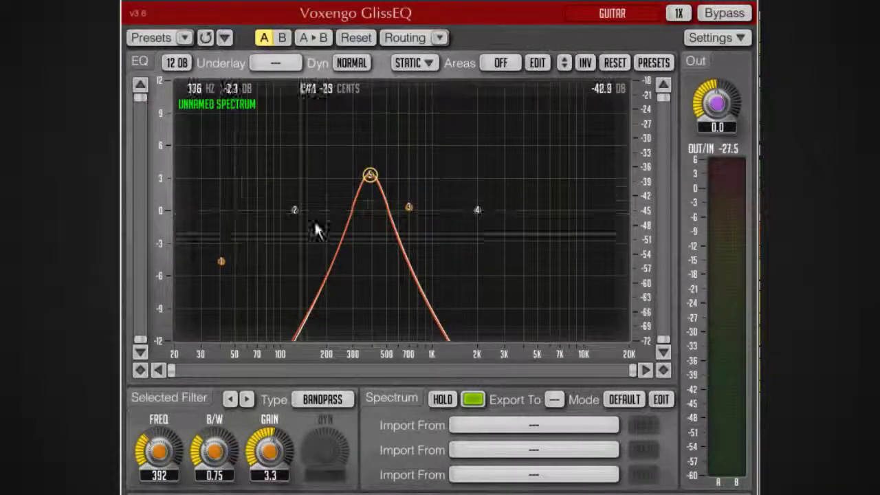
# Step: Switch band 5's filter type to Lo-Pass 6, change it to Hi-Pass 6 and move the band to about 155 Hz
pyautogui.click(335, 399)
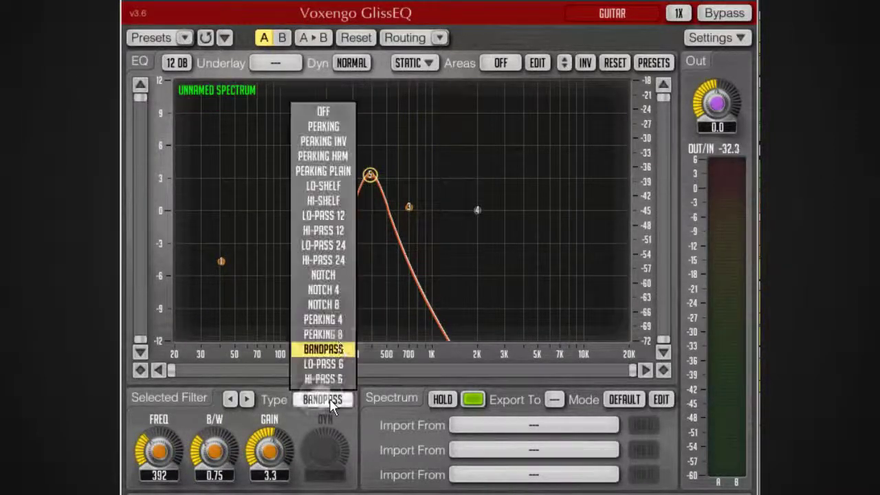
pyautogui.click(324, 363)
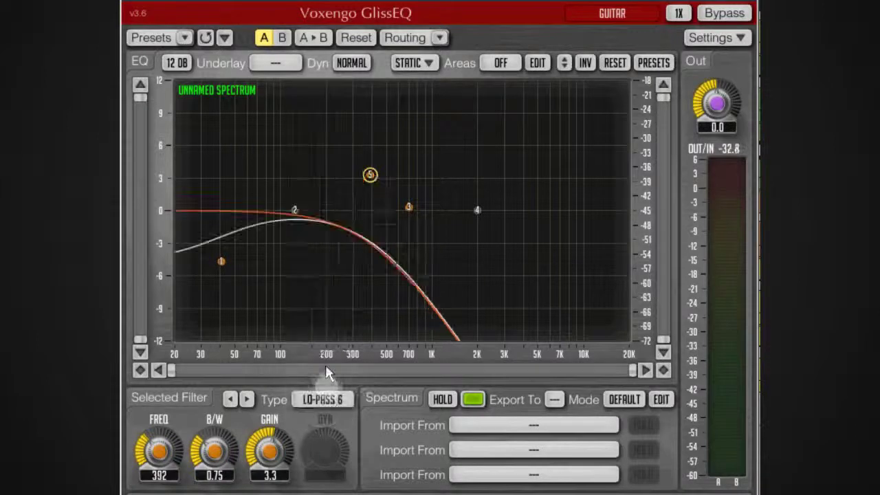
pyautogui.click(342, 405)
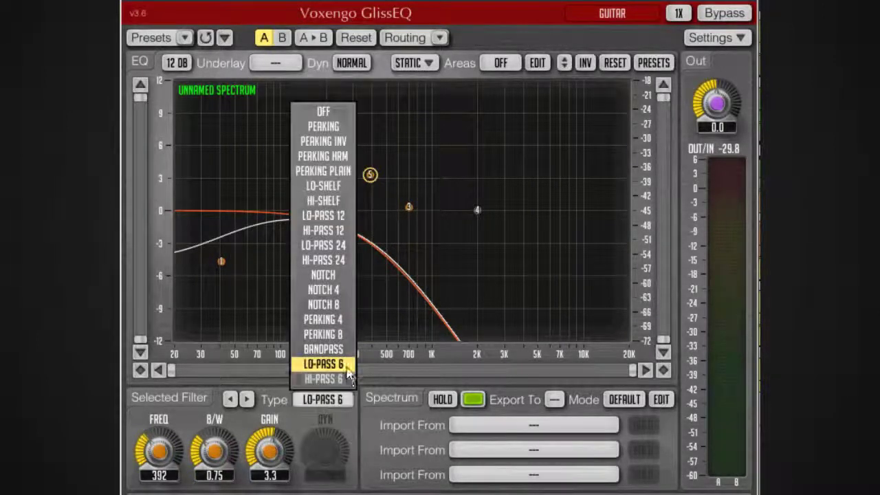
pyautogui.click(345, 382)
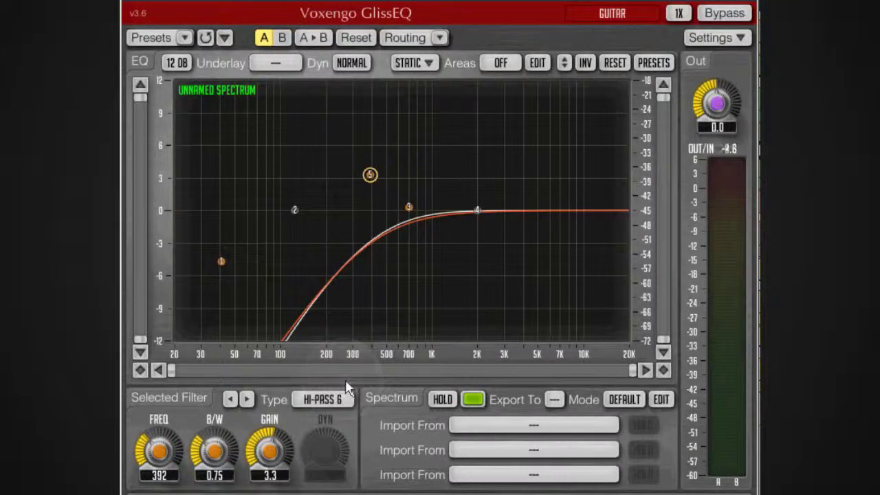
pyautogui.moveTo(372, 175); pyautogui.dragTo(310, 178)
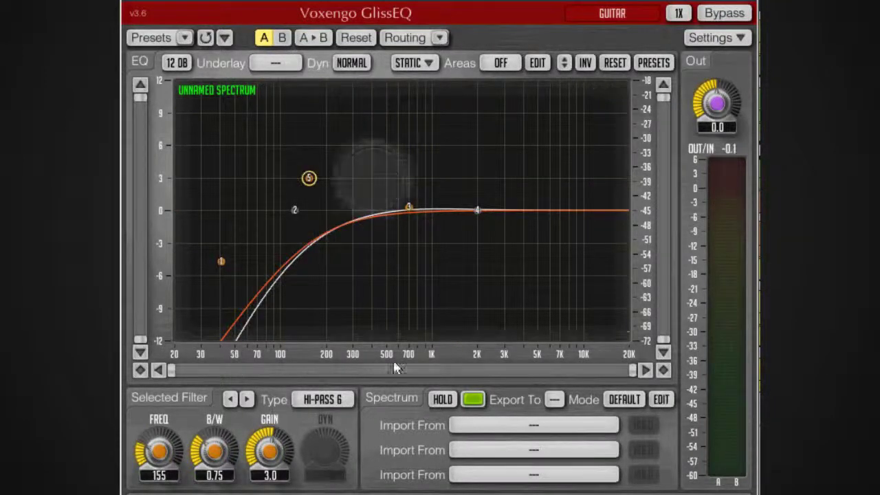
pyautogui.click(352, 398)
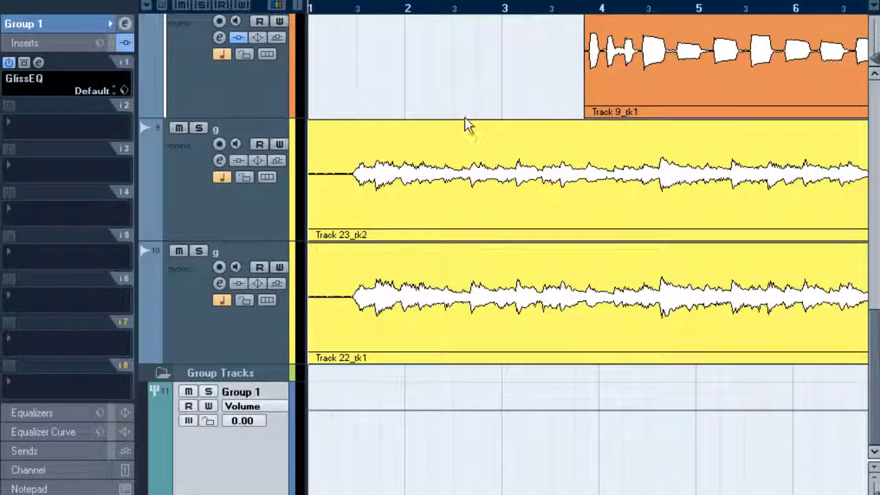
# Step: Select the BAss track and both guitar tracks in the Cubase project's track list
pyautogui.scroll(3, 464, 122)
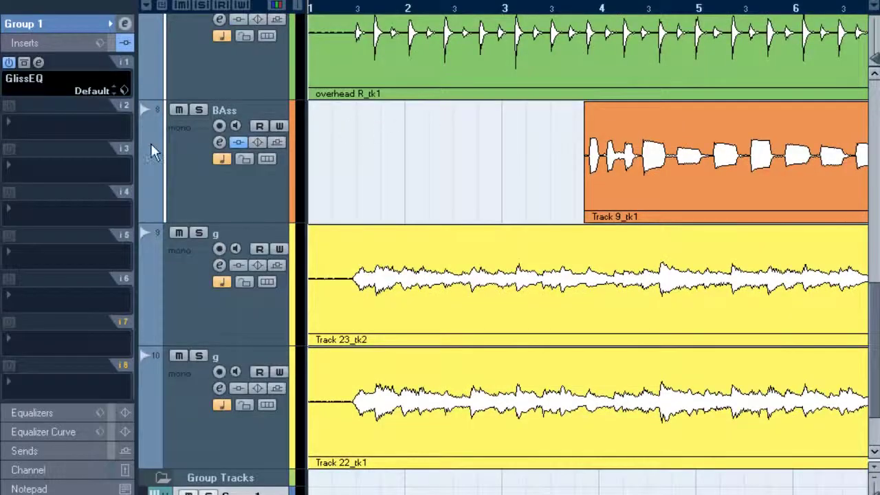
pyautogui.click(206, 152)
pyautogui.scroll(-2, 383, 248)
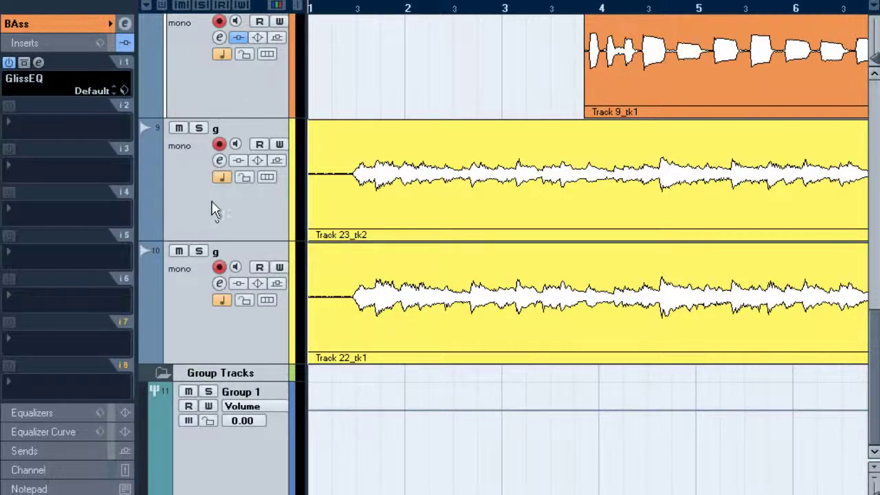
# Step: Solo the selected bass and guitar tracks and open the GlissEQ insert on Group 1
pyautogui.press('s')
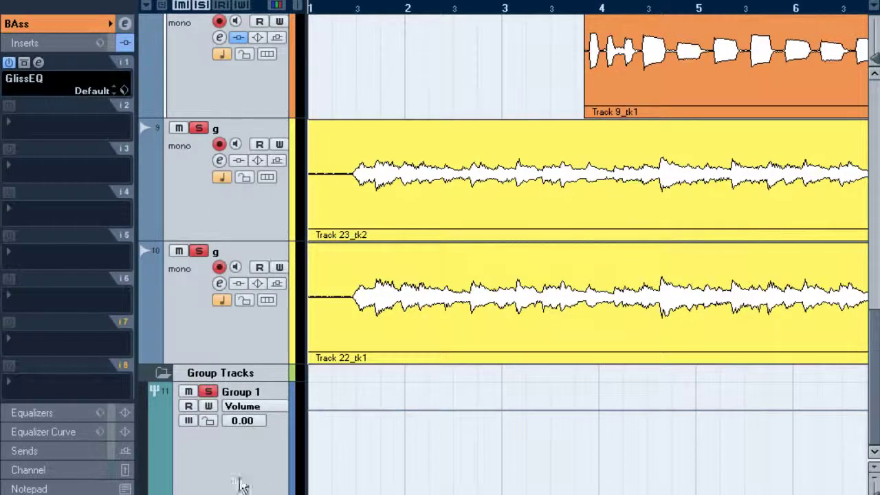
pyautogui.click(234, 473)
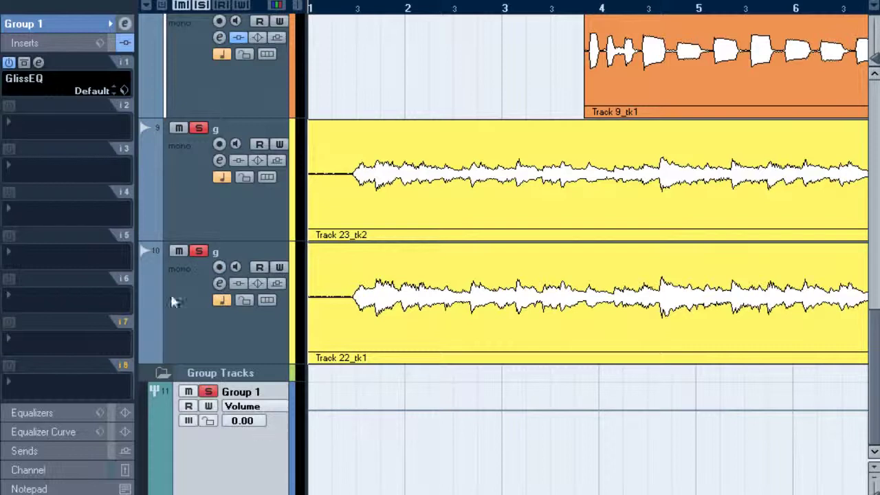
pyautogui.click(39, 61)
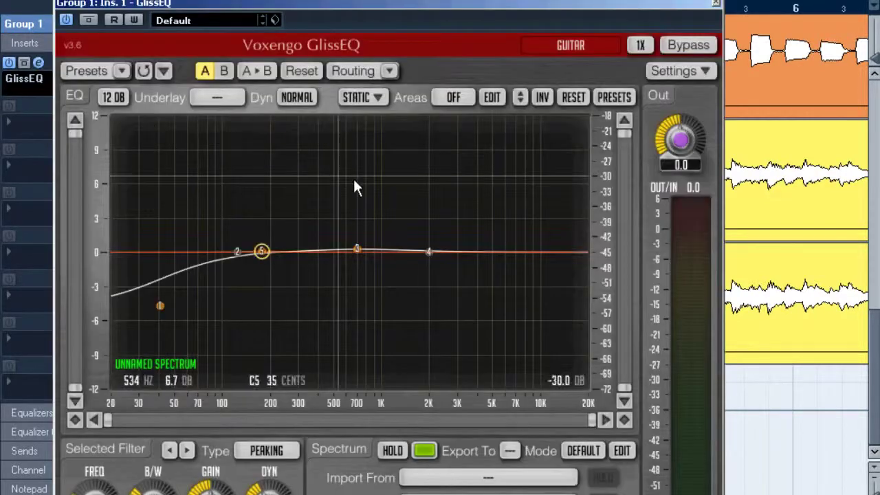
pyautogui.moveTo(478, 5); pyautogui.dragTo(474, 0)
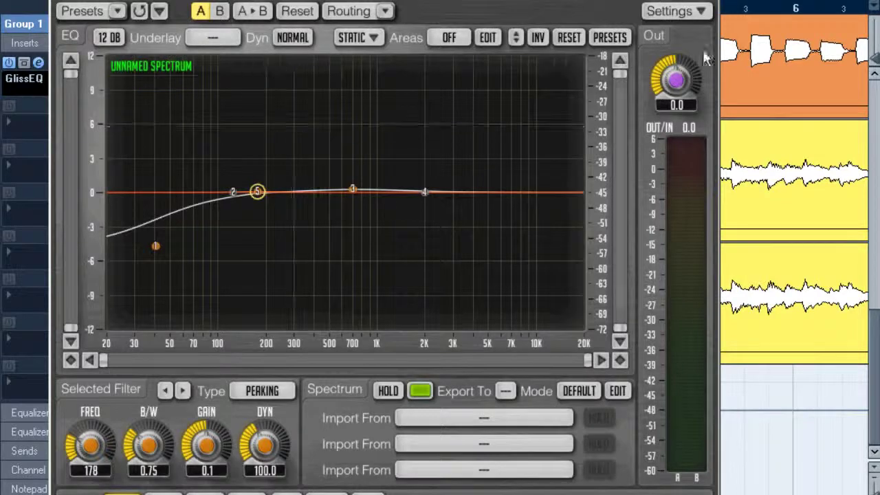
pyautogui.click(706, 1)
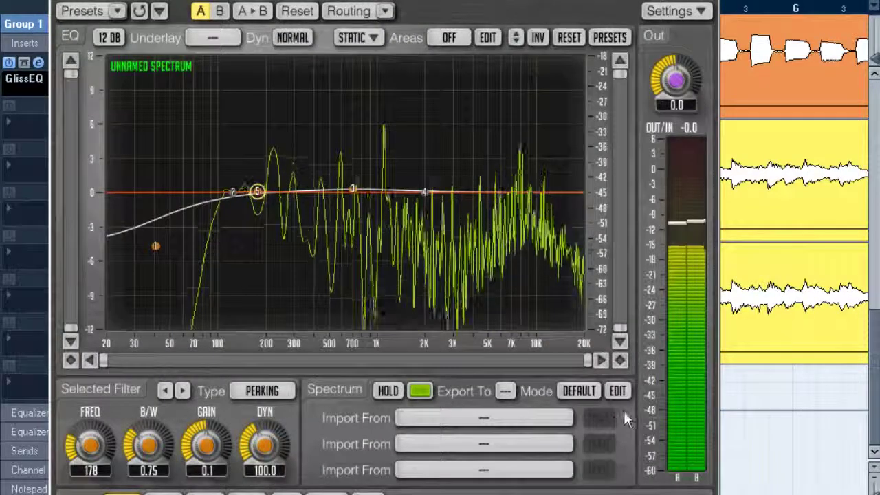
# Step: Hold the guitar group's spectrum, set its colour to yellow and export it to slot 1
pyautogui.click(387, 390)
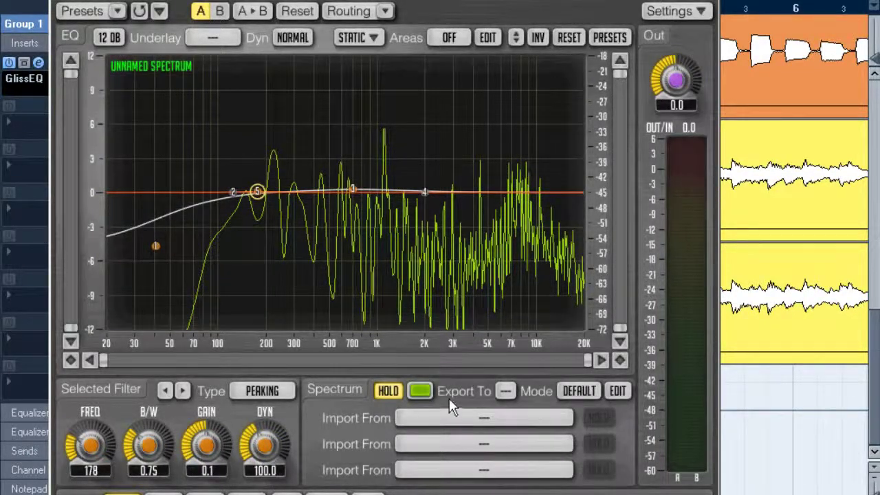
pyautogui.click(420, 392)
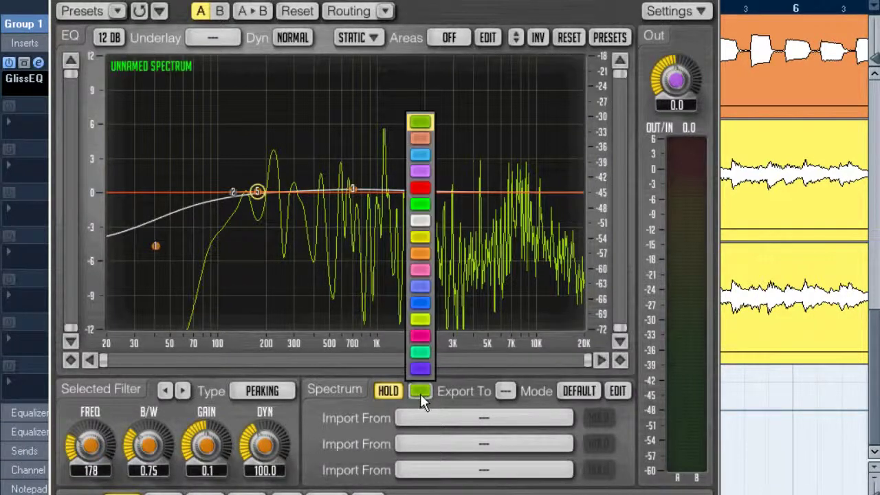
pyautogui.click(420, 237)
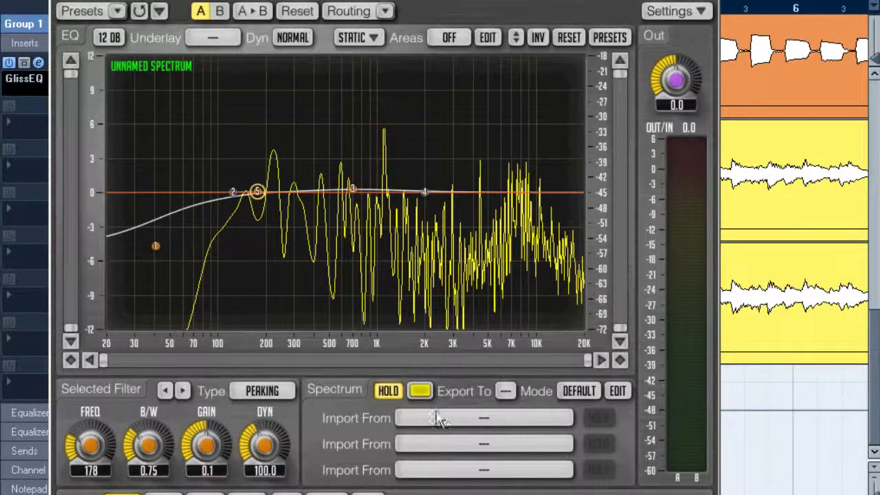
pyautogui.click(503, 390)
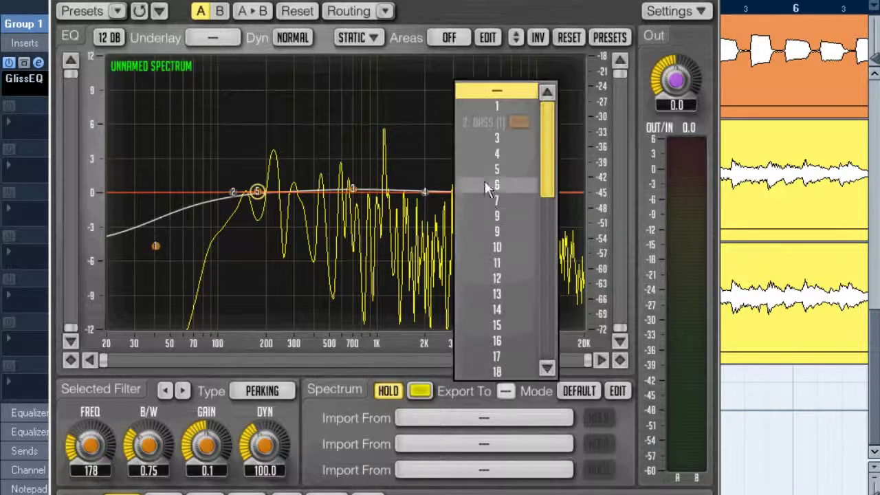
pyautogui.click(509, 105)
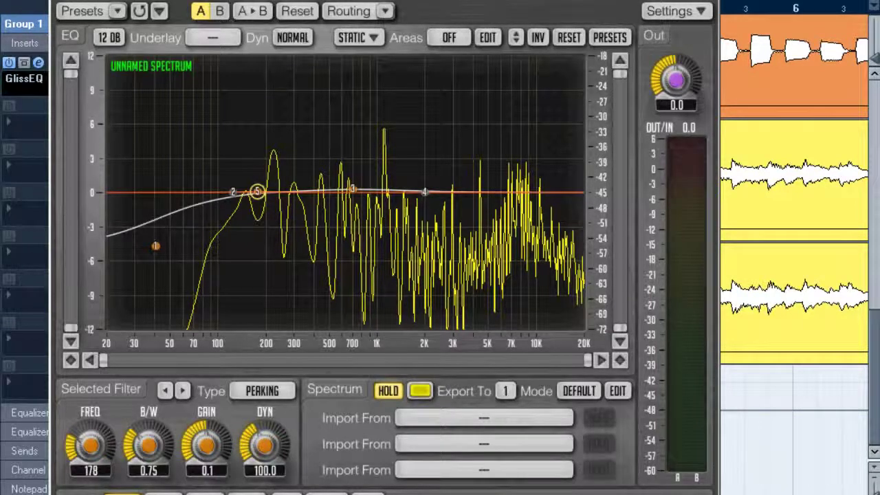
# Step: Open the BAss track's GlissEQ to check its spectrum export and import settings
pyautogui.hotkey('ctrl', 'w')
pyautogui.click(240, 89)
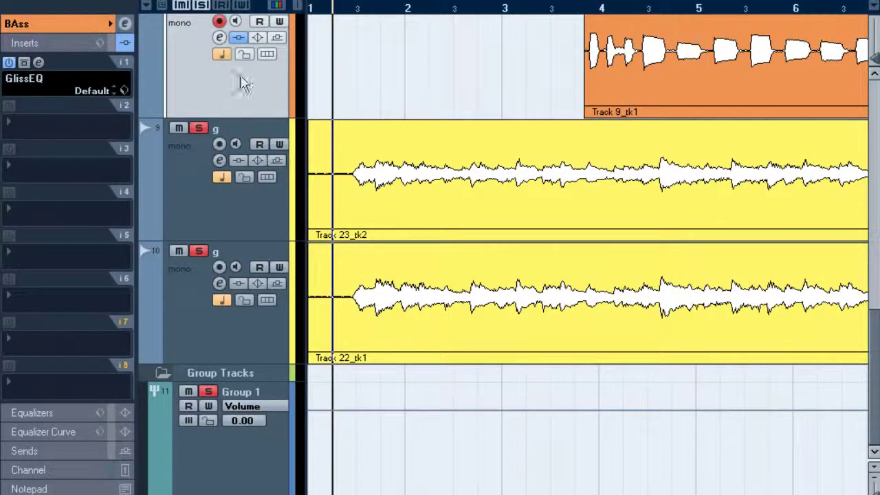
pyautogui.click(42, 62)
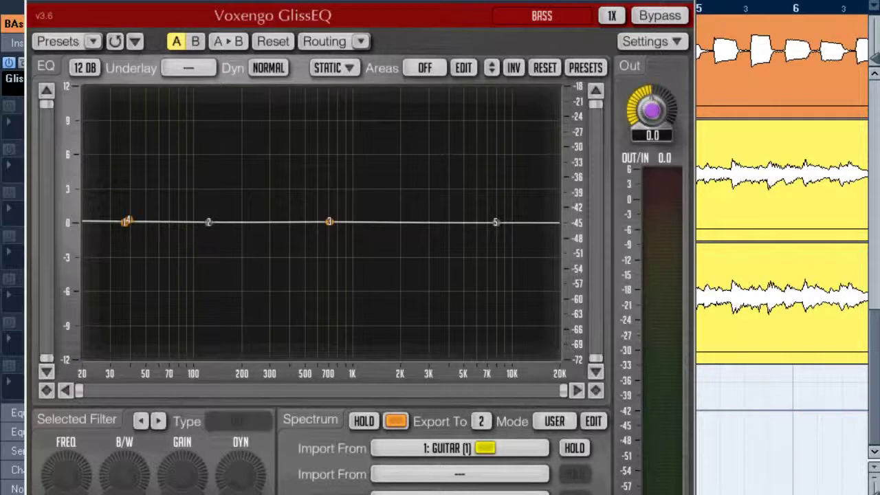
# Step: Return to Group 1's GlissEQ and import the spectrum from 2: BASS in the first import slot
pyautogui.hotkey('ctrl', 'w')
pyautogui.click(171, 481)
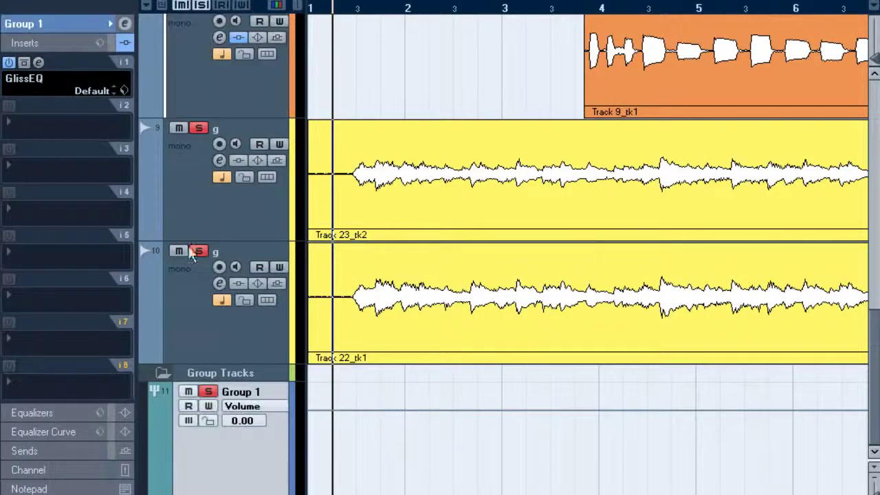
pyautogui.click(40, 62)
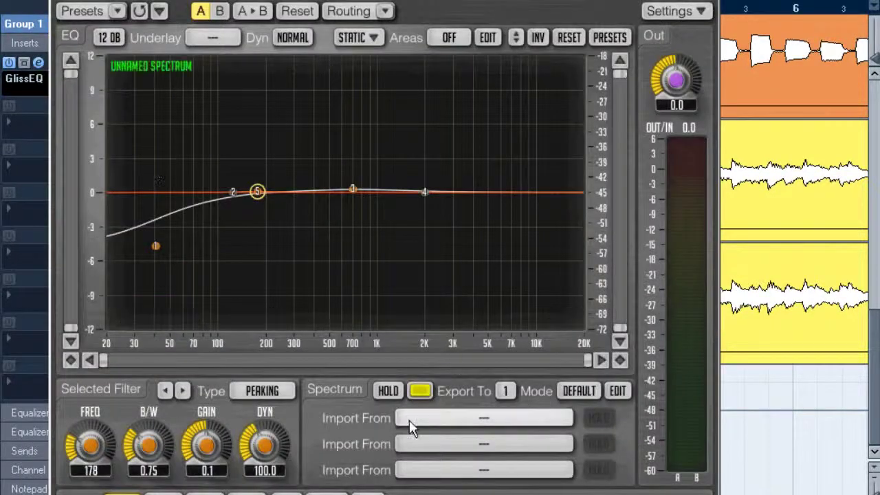
pyautogui.click(455, 421)
pyautogui.click(481, 398)
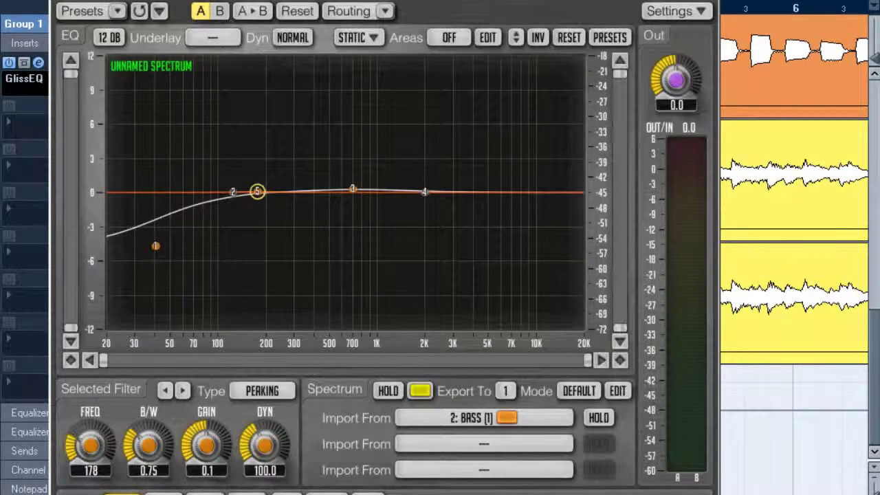
# Step: Play the project from just before bar 4 and compare the guitar and bass spectra in Group 1's GlissEQ
pyautogui.hotkey('ctrl', 'w')
pyautogui.click(573, 10)
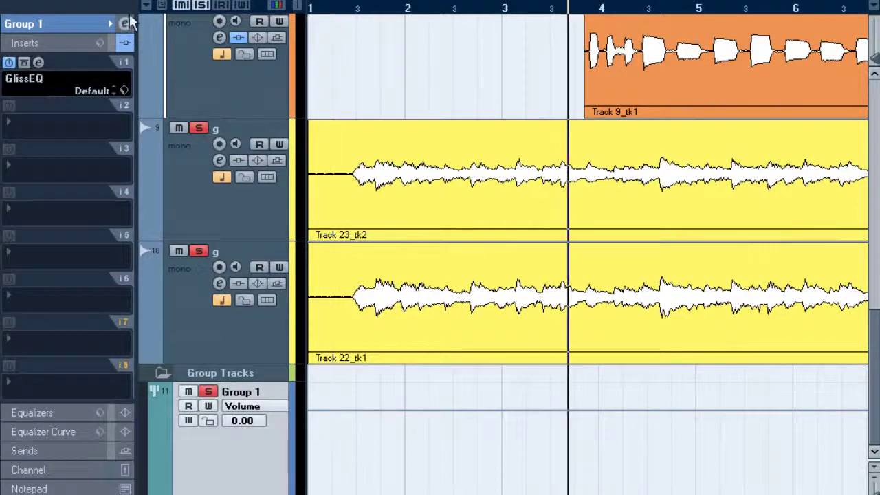
pyautogui.click(38, 62)
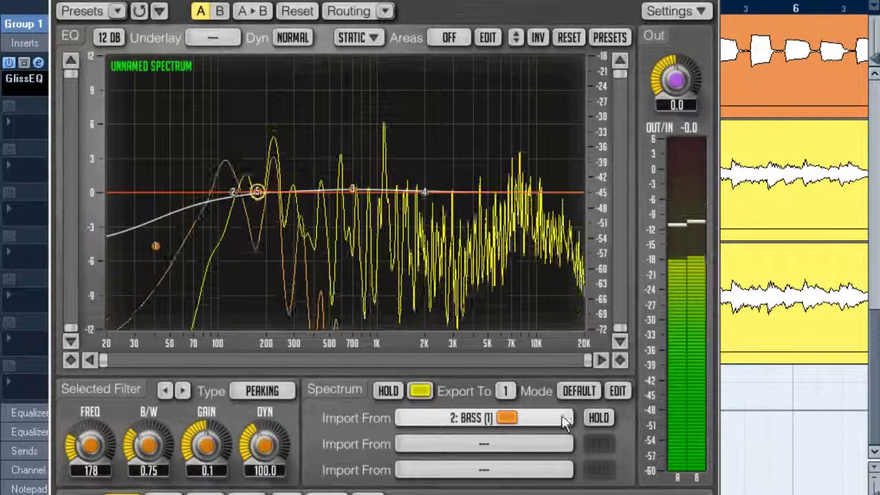
pyautogui.press('space')
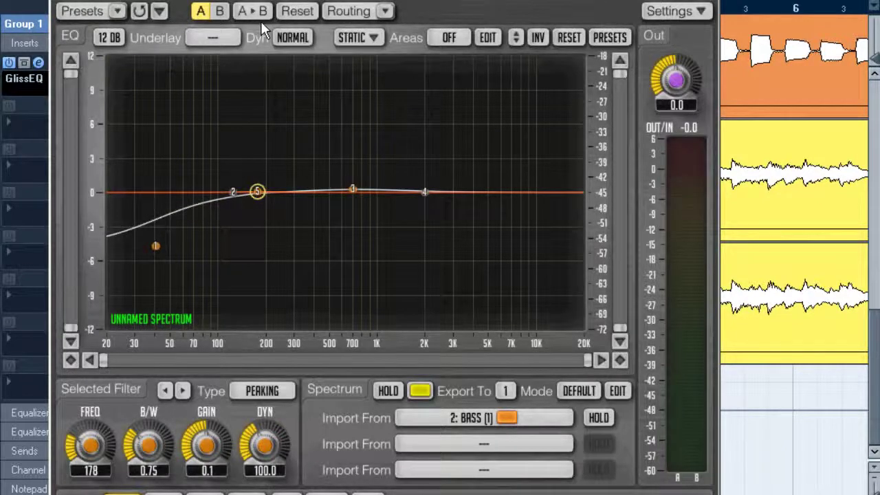
# Step: Turn on the filled display in the Spectrum Mode Editor and play the project briefly to view the spectra
pyautogui.click(617, 390)
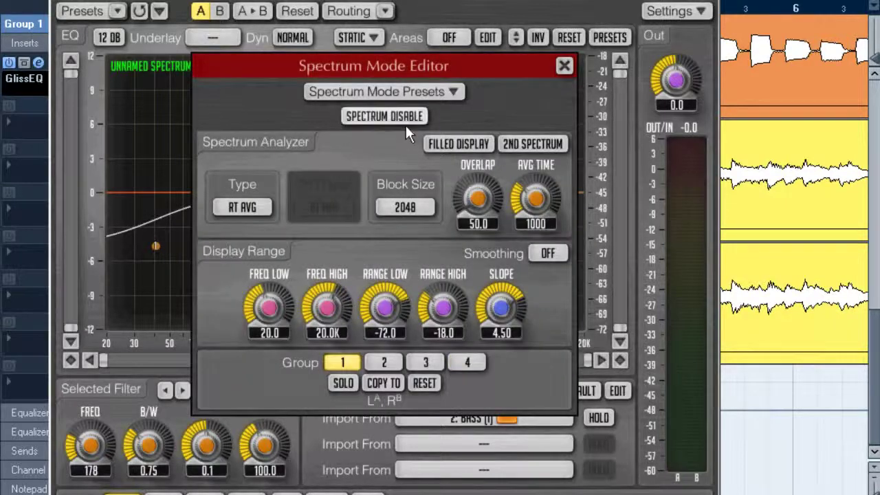
pyautogui.click(460, 146)
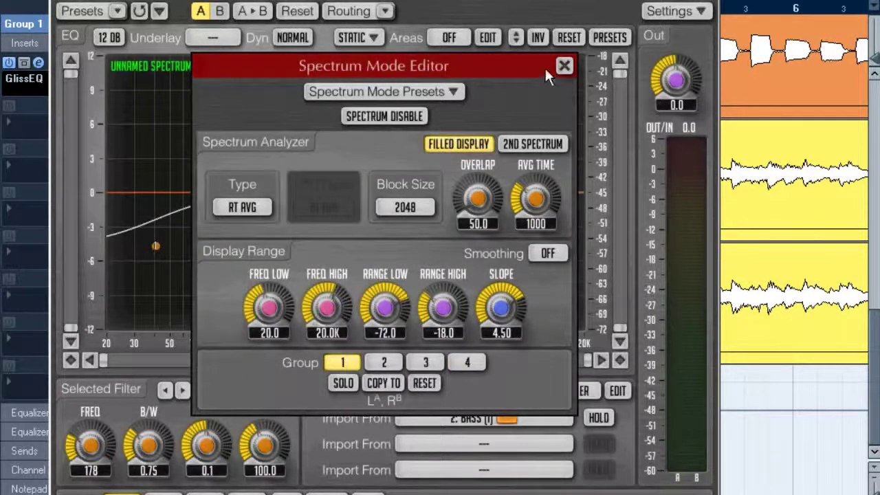
pyautogui.click(563, 66)
pyautogui.press('space')
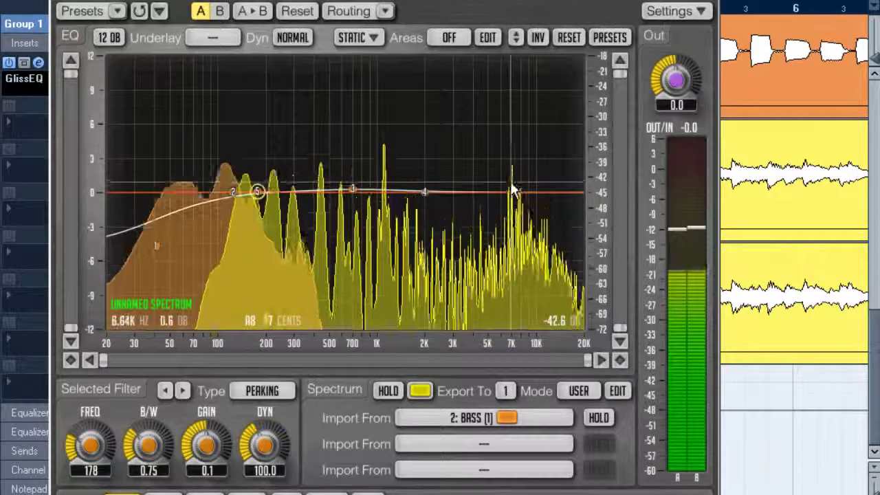
pyautogui.press('space')
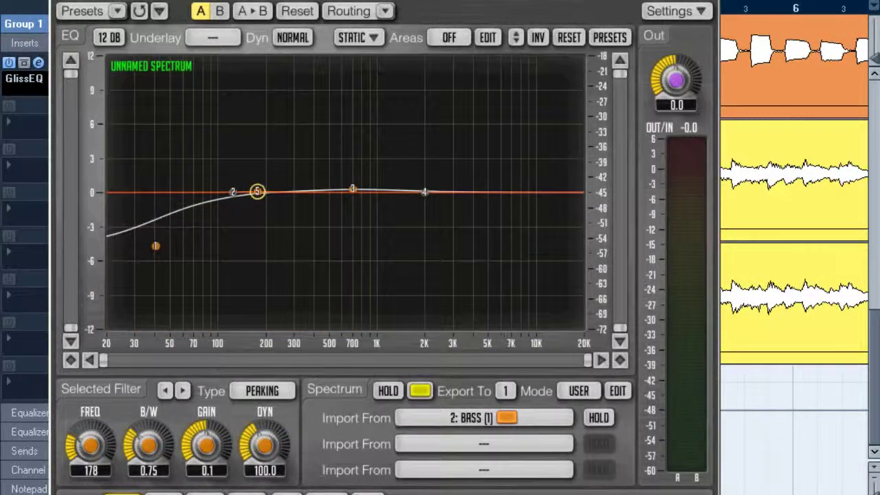
# Step: Try disabling the guitar group's own spectrum in the Spectrum Mode Editor and play the project to view the imported one
pyautogui.click(626, 386)
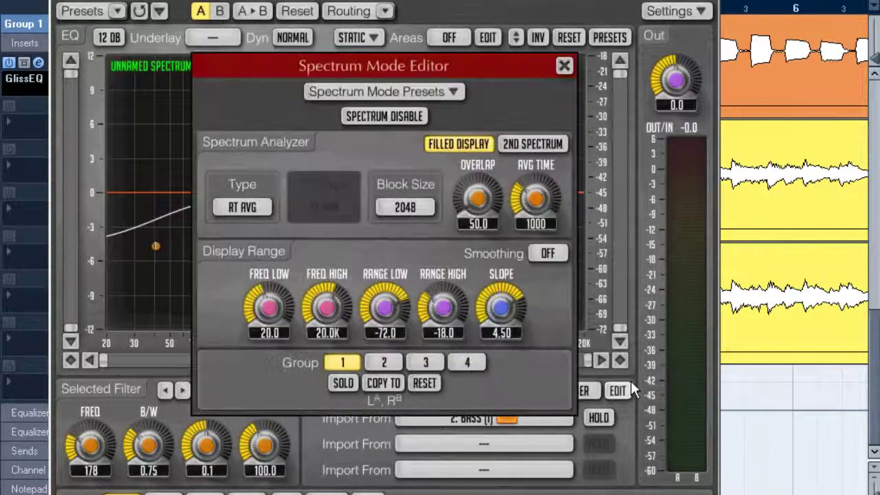
pyautogui.click(386, 116)
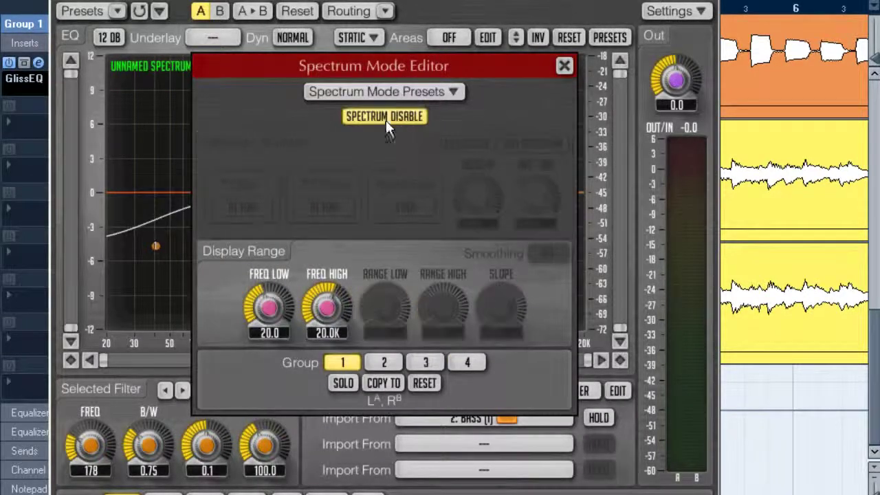
pyautogui.click(565, 66)
pyautogui.press('space')
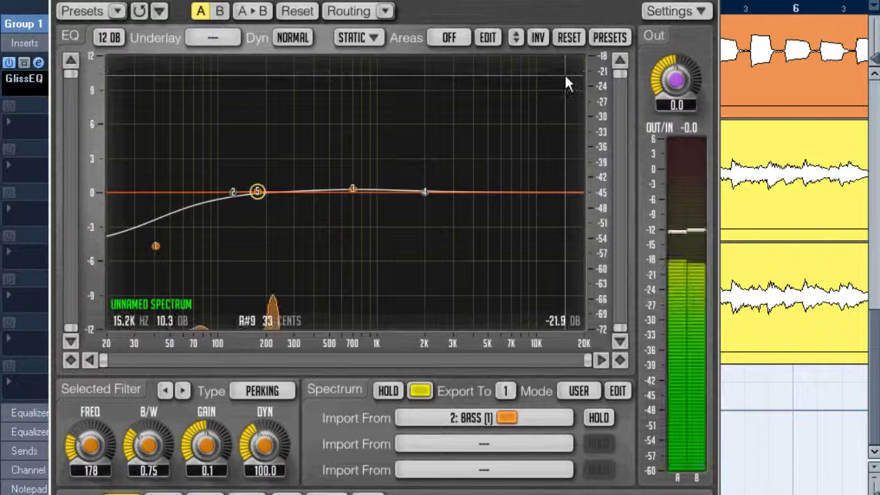
pyautogui.press('space')
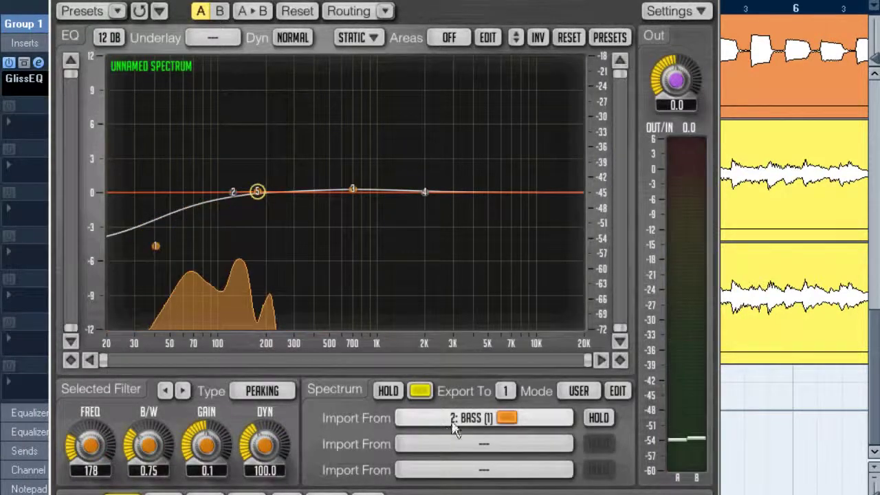
# Step: Try clearing the first spectrum import slot and set it back to 2: BASS
pyautogui.click(480, 419)
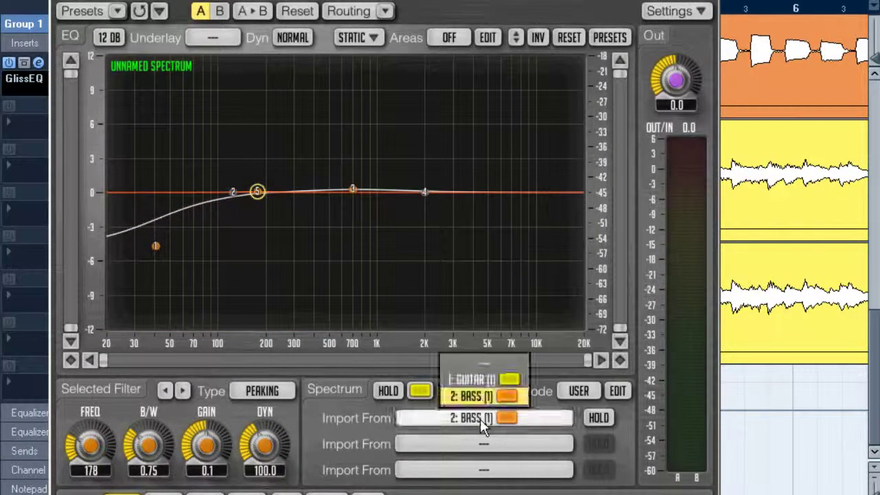
pyautogui.click(493, 365)
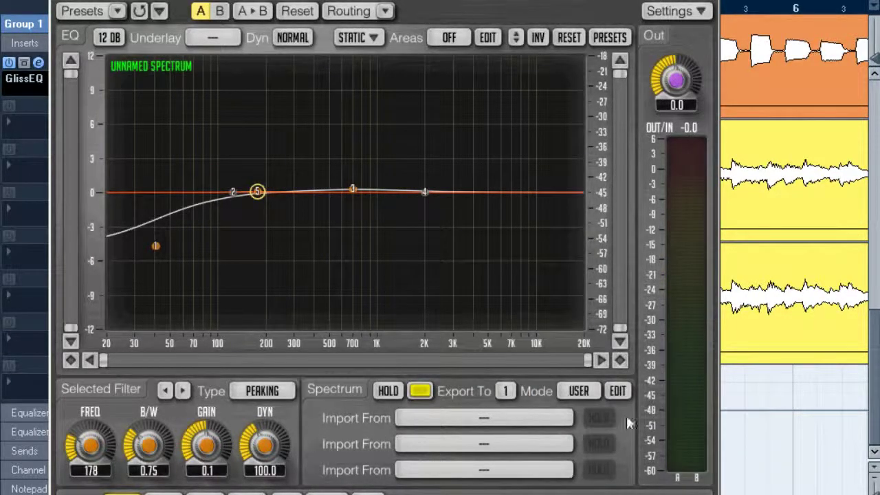
pyautogui.click(432, 419)
pyautogui.click(481, 396)
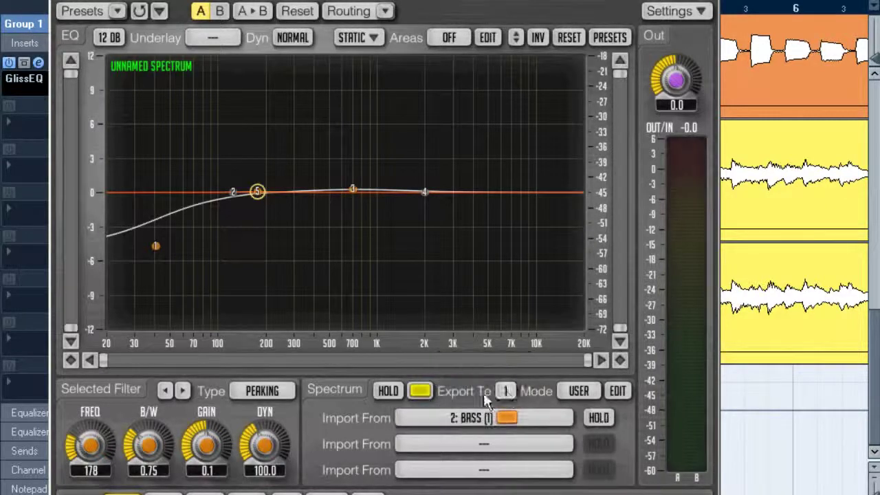
# Step: Re-enable the guitar group's spectrum in the Spectrum Mode Editor and play back both spectra briefly
pyautogui.click(616, 392)
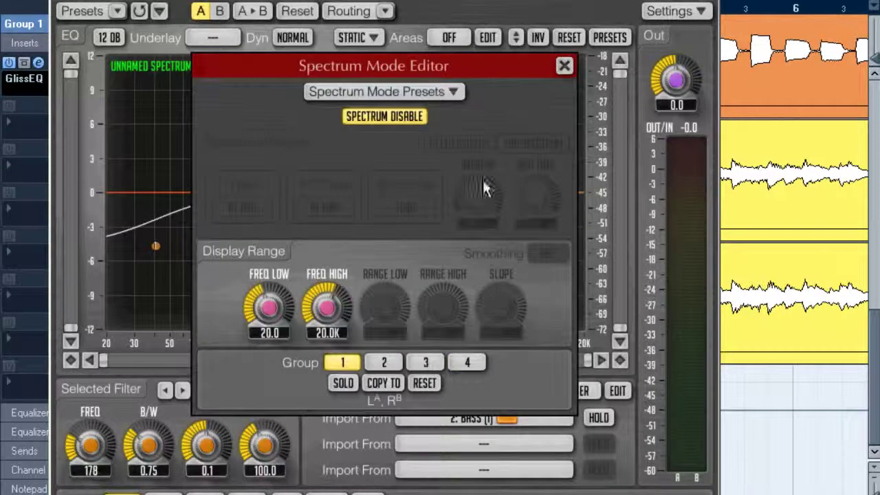
pyautogui.click(408, 123)
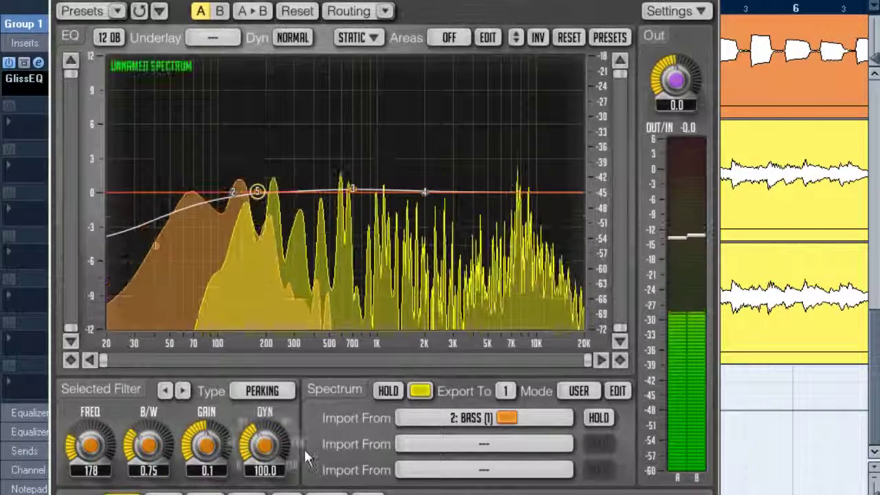
pyautogui.press('space')
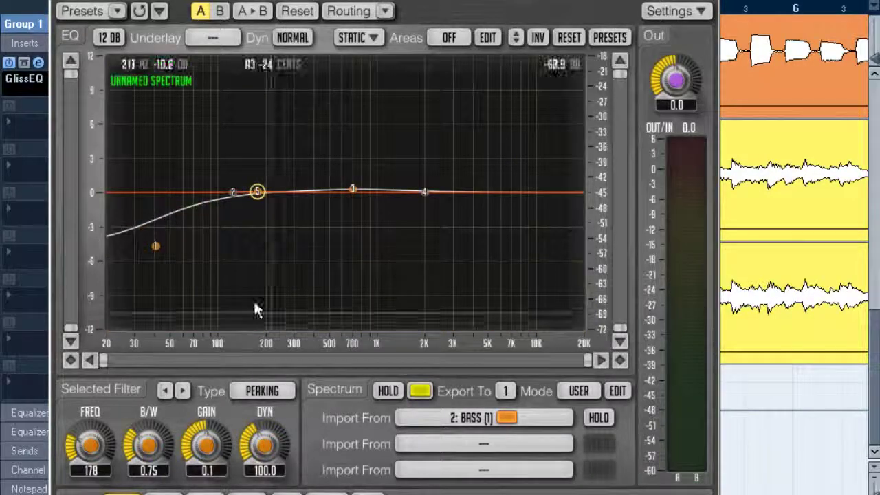
# Step: Cut band 5 to -10 dB at 129 Hz and set the output gain to 0.9 dB, playing the project to check
pyautogui.moveTo(259, 203); pyautogui.dragTo(235, 305)
pyautogui.press('space')
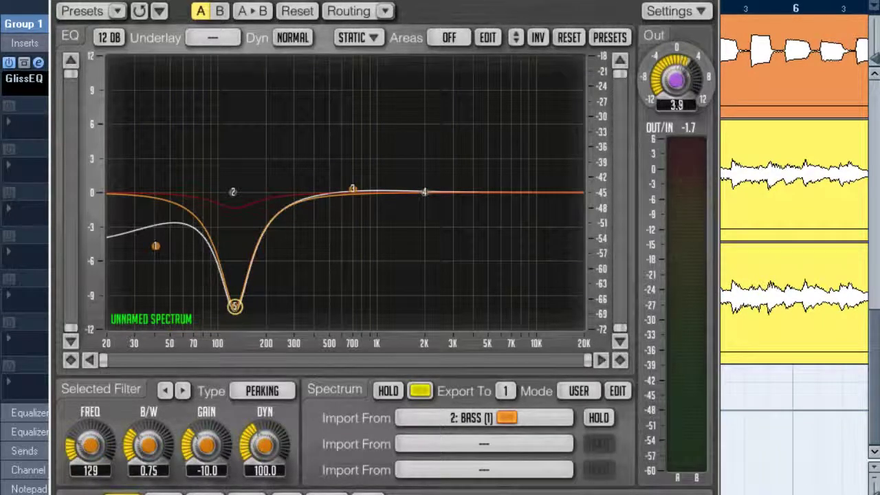
pyautogui.moveTo(675, 80); pyautogui.dragTo(676, 76)
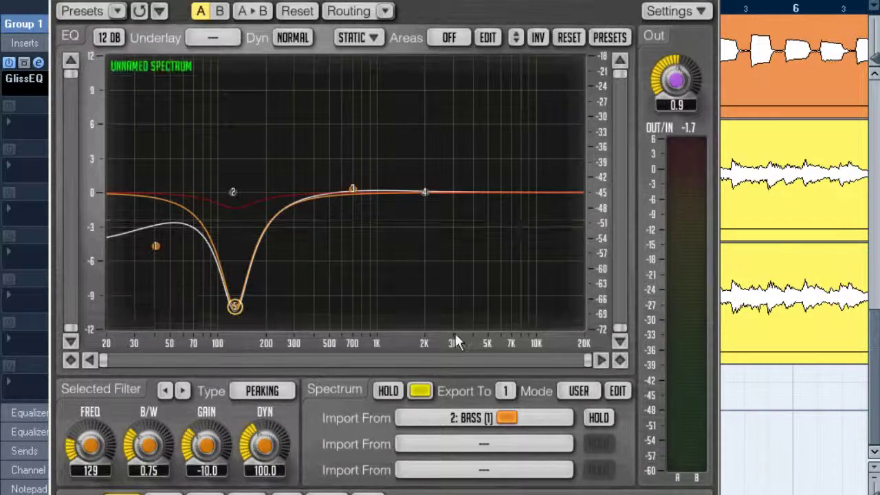
pyautogui.press('space')
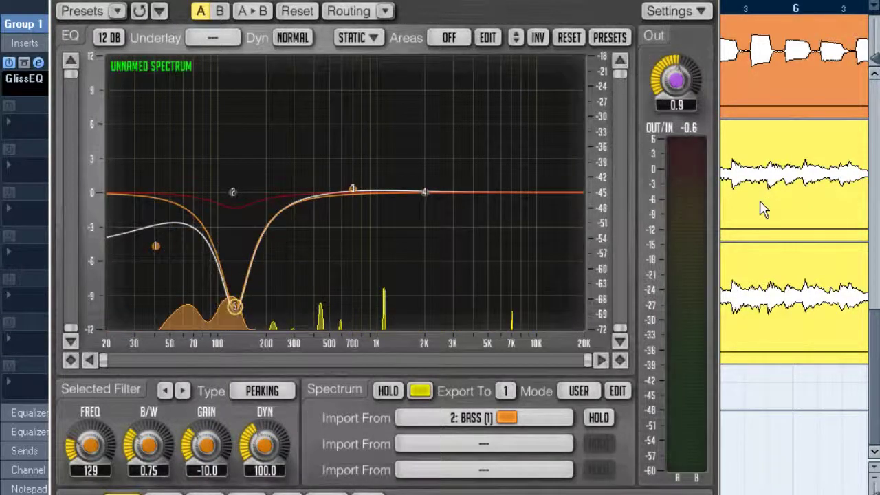